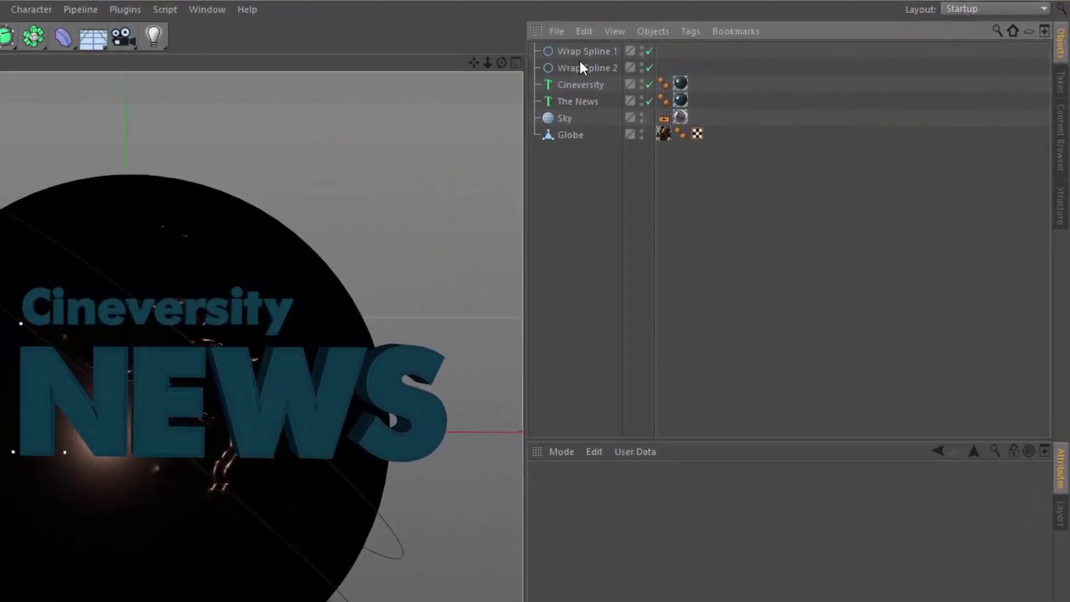
Disable Wrap Spline 2 and the Cineversity text, then select The News and Wrap Spline 1
click(650, 67)
click(650, 84)
click(580, 101)
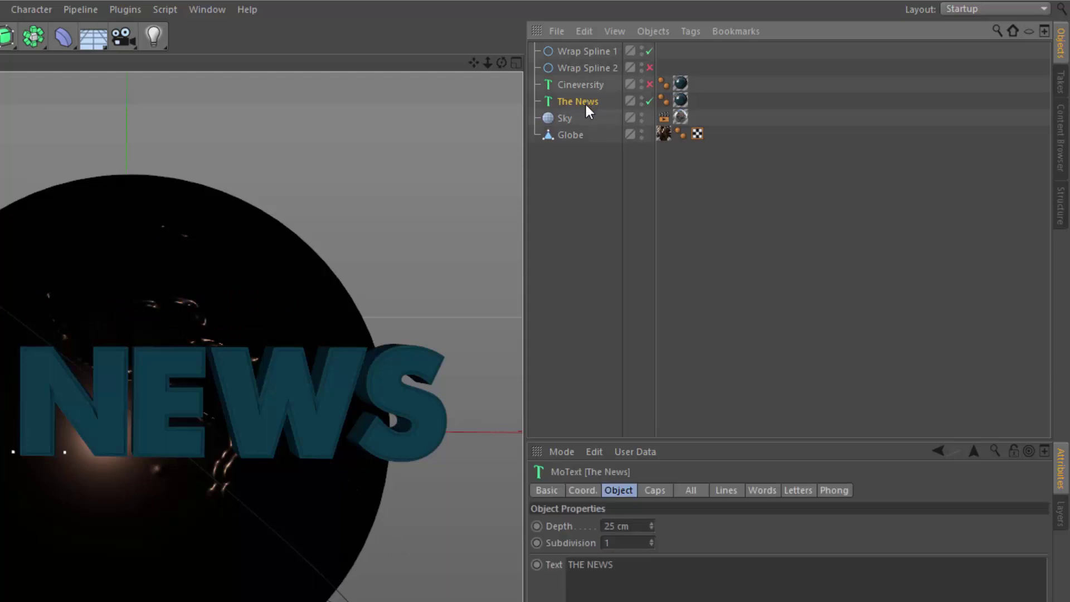
click(597, 52)
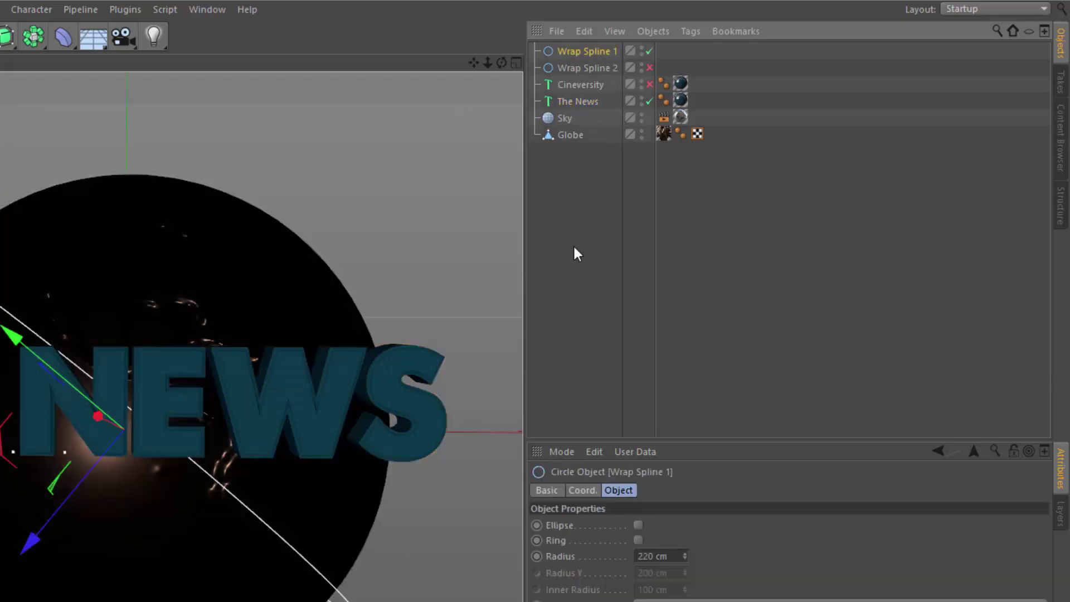
With The News selected, add a Spline Wrap deformer from the Deformer palette as its child
click(583, 101)
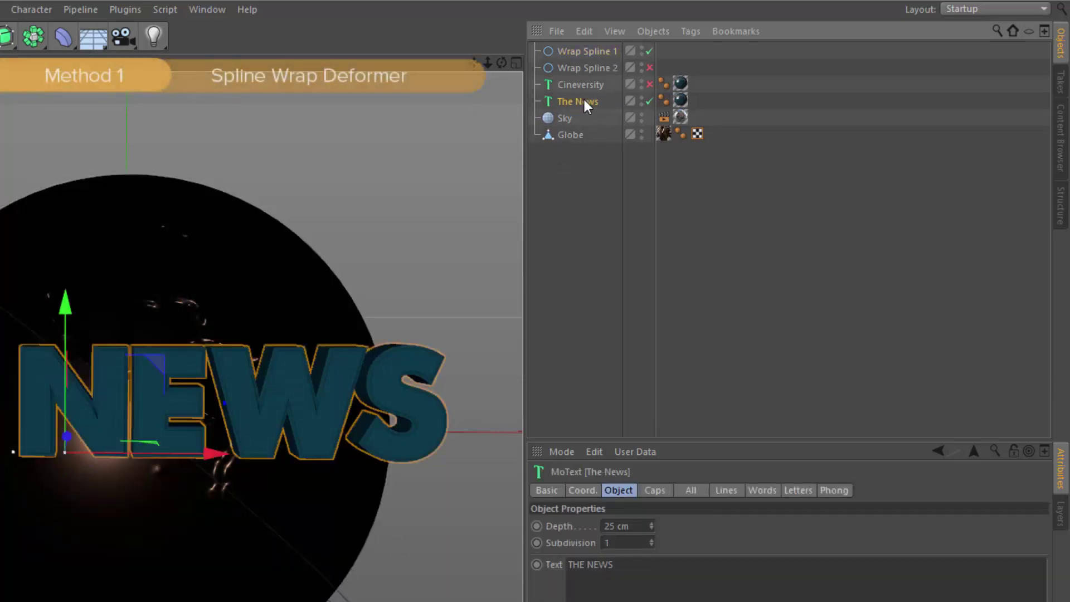
click(63, 37)
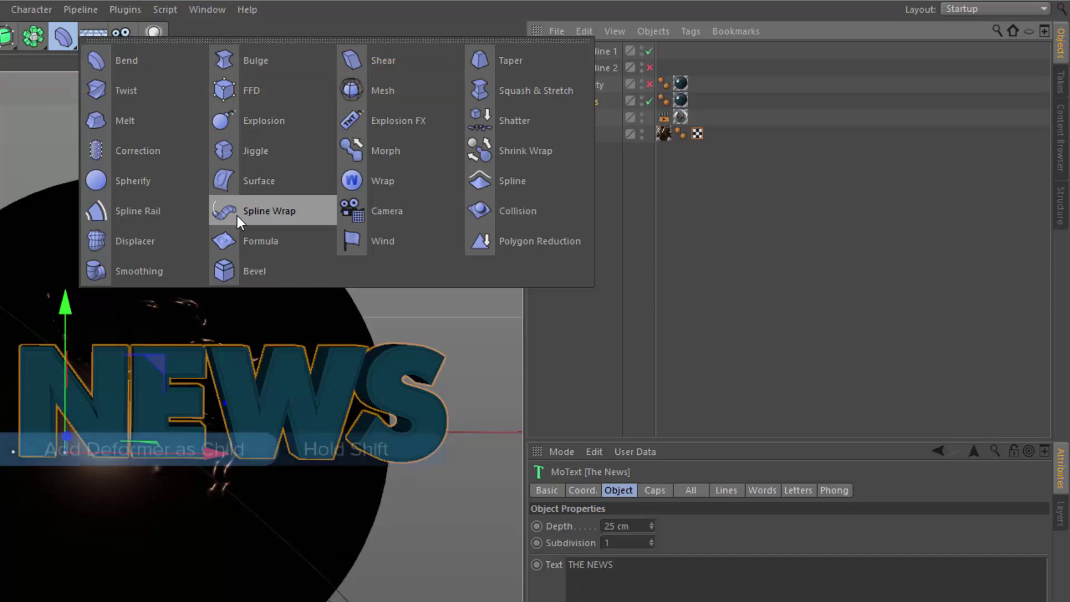
shift+click(297, 209)
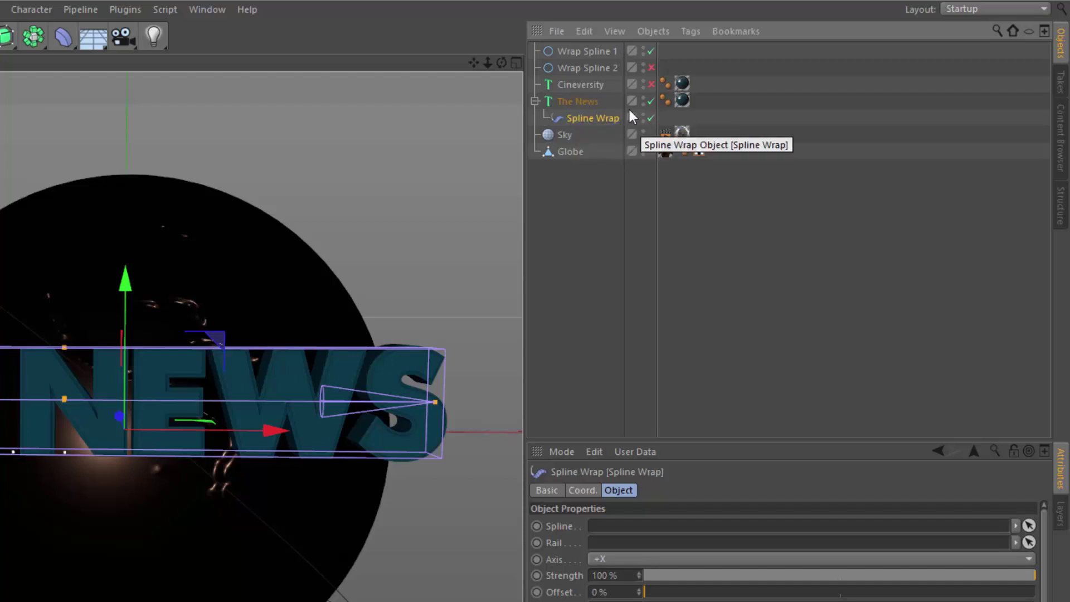
Link Wrap Spline 1 as the Spline Wrap path, using Keep Length mode and 32% offset
drag(595, 53, 644, 534)
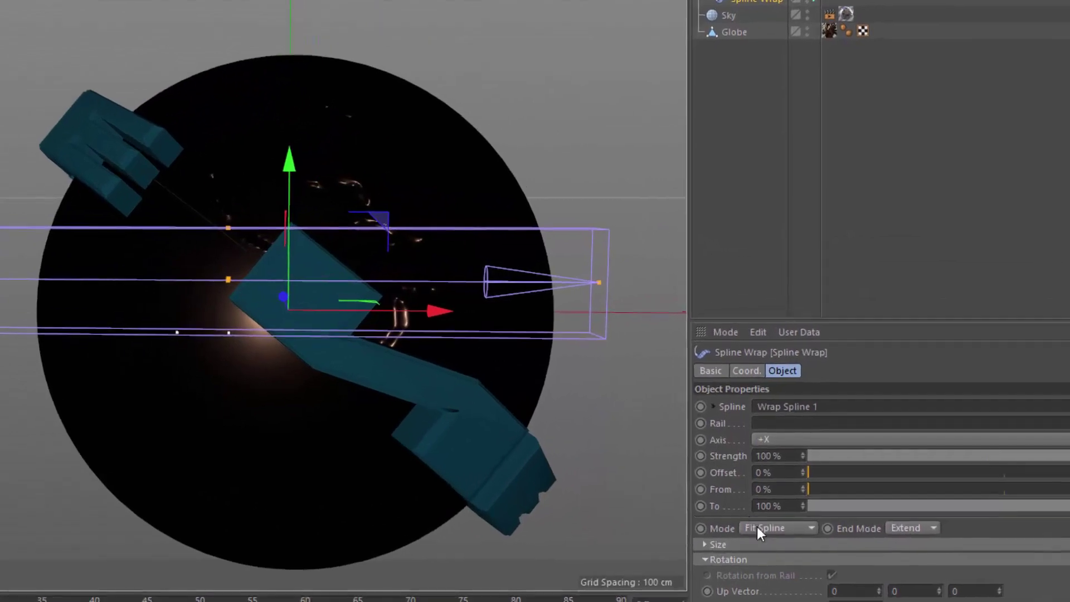
click(763, 445)
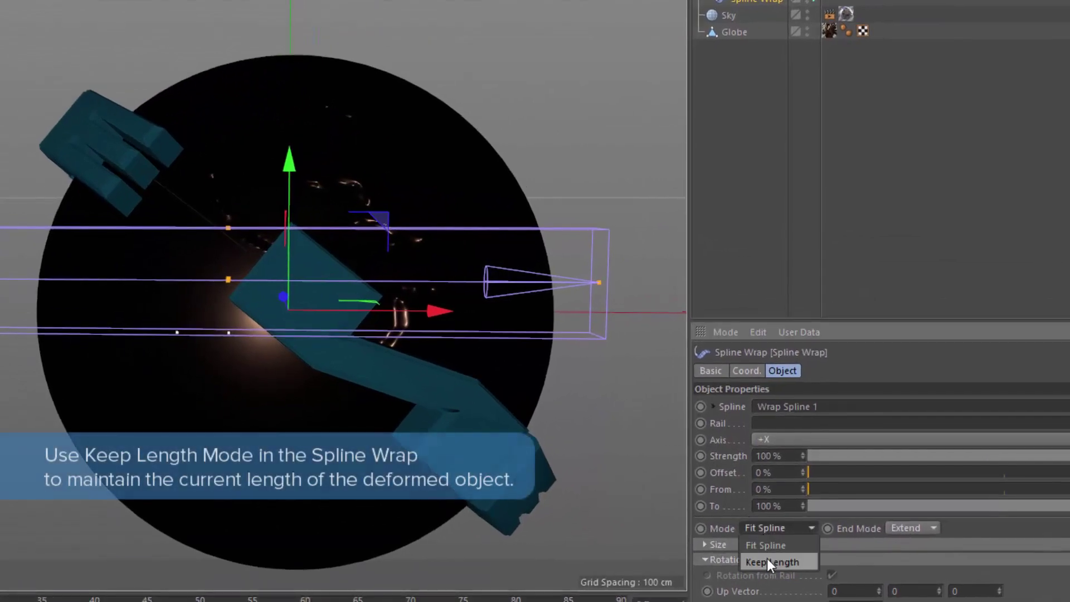
click(767, 559)
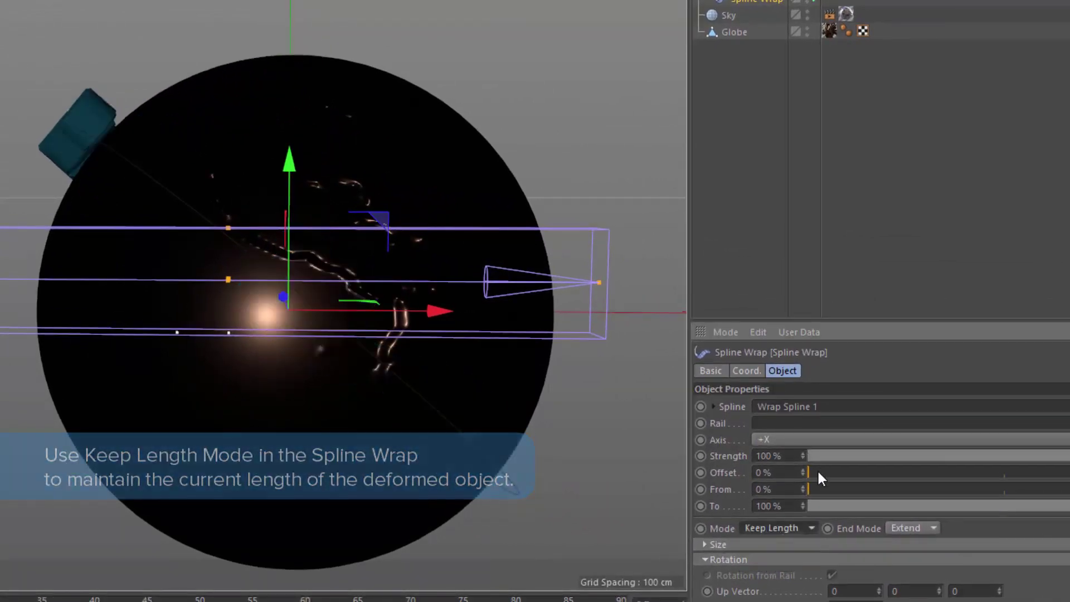
drag(818, 471, 934, 472)
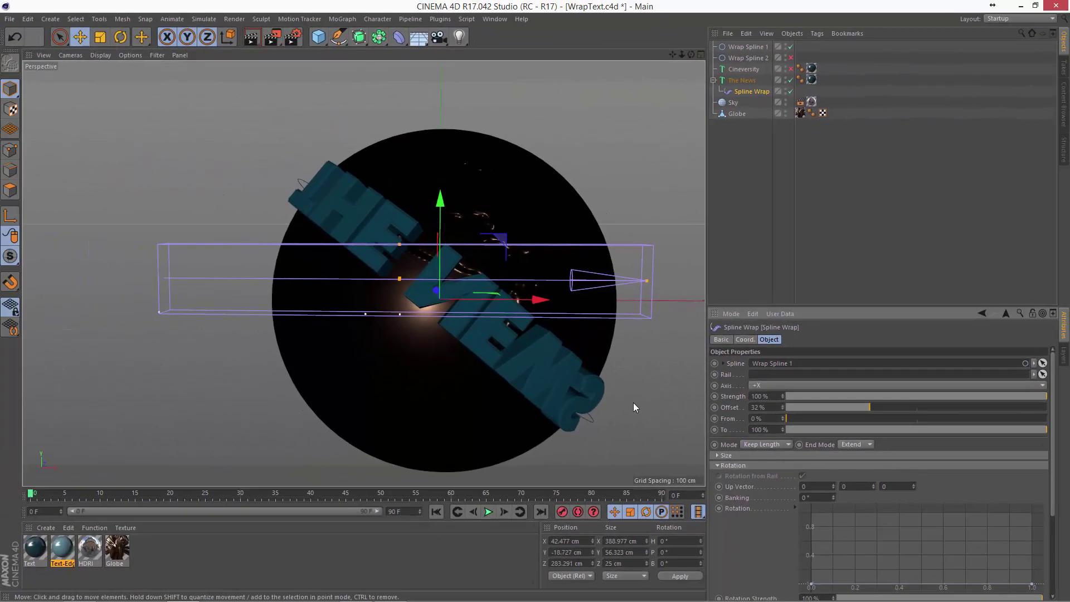
Enable Reverse on Wrap Spline 1's circle and look over the Mesh > Spline commands
click(737, 46)
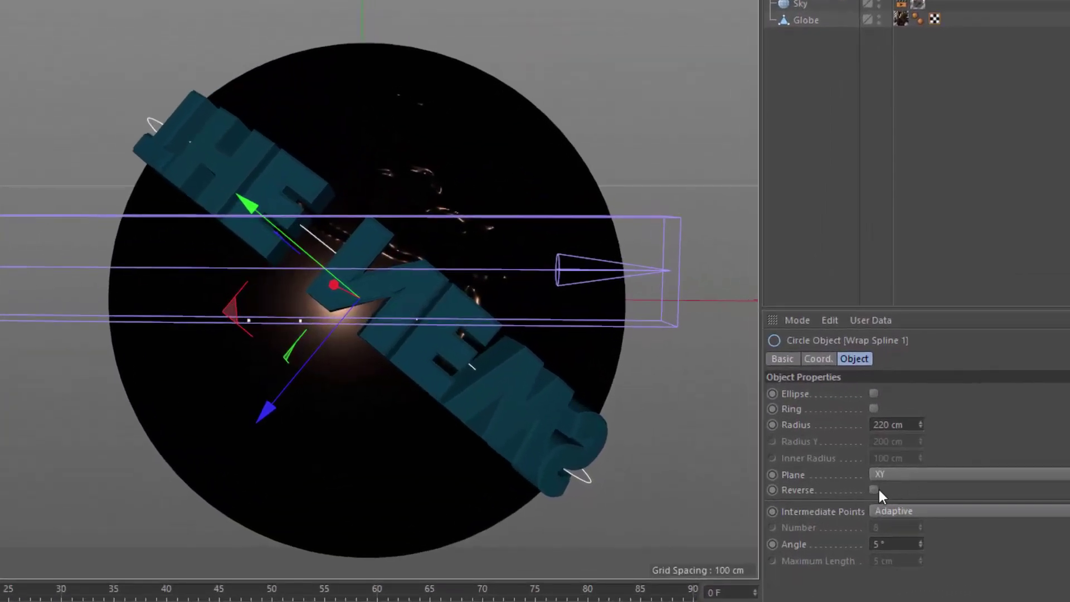
click(875, 489)
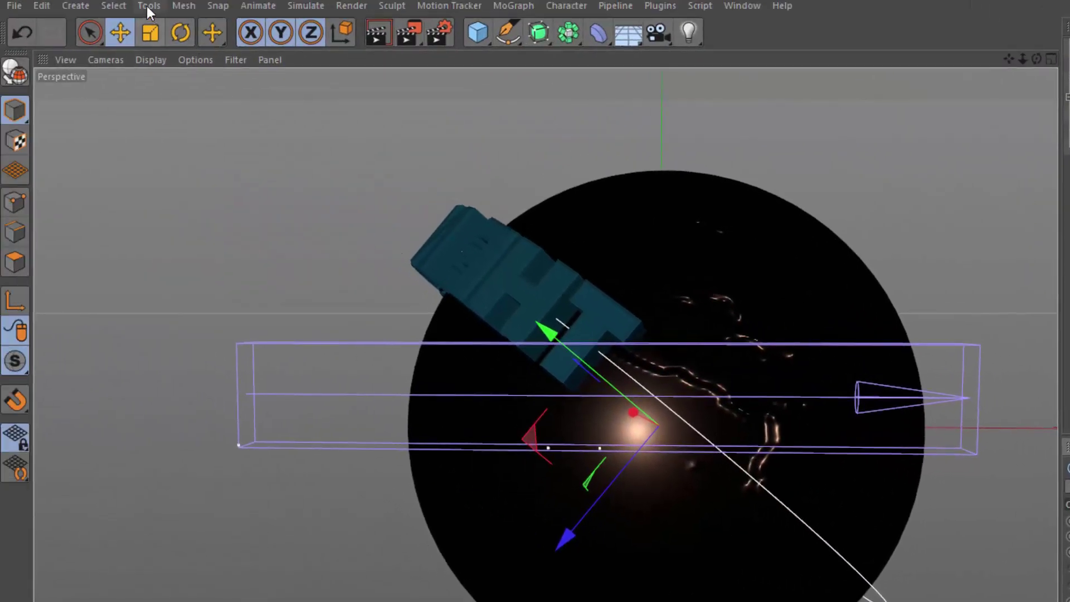
click(179, 5)
mouse_move(212, 110)
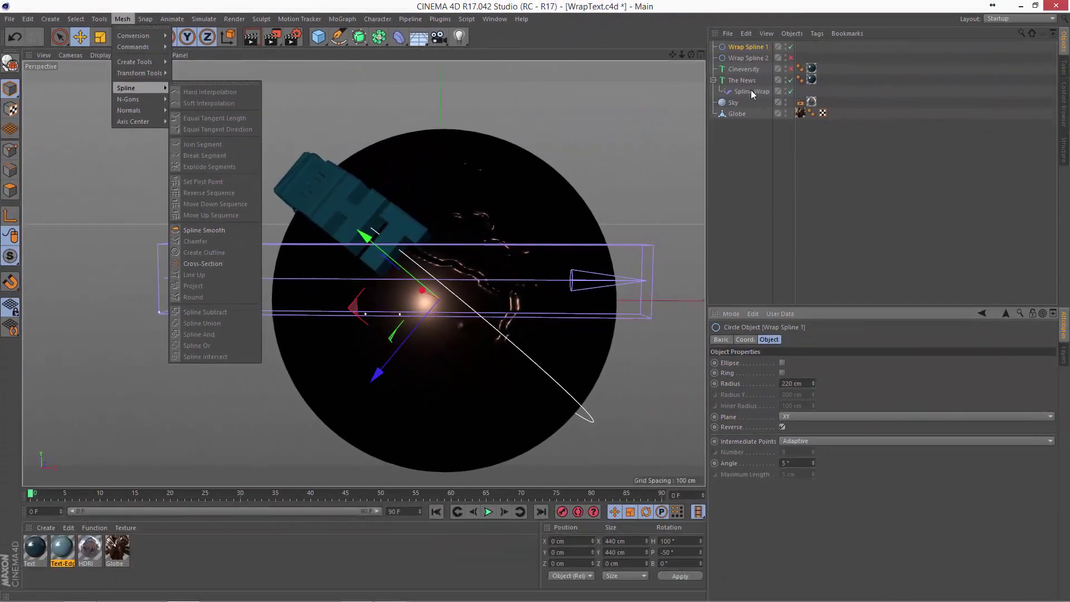
Set the Spline Wrap axis to -X and offset to 15%, then orbit to check the text
click(748, 93)
click(744, 92)
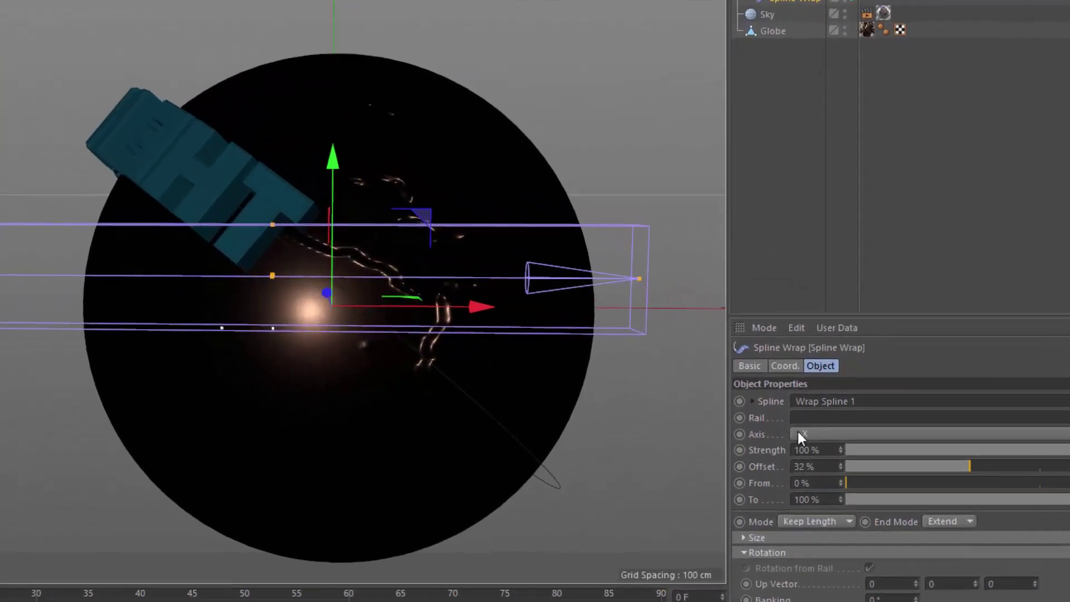
click(754, 385)
click(811, 467)
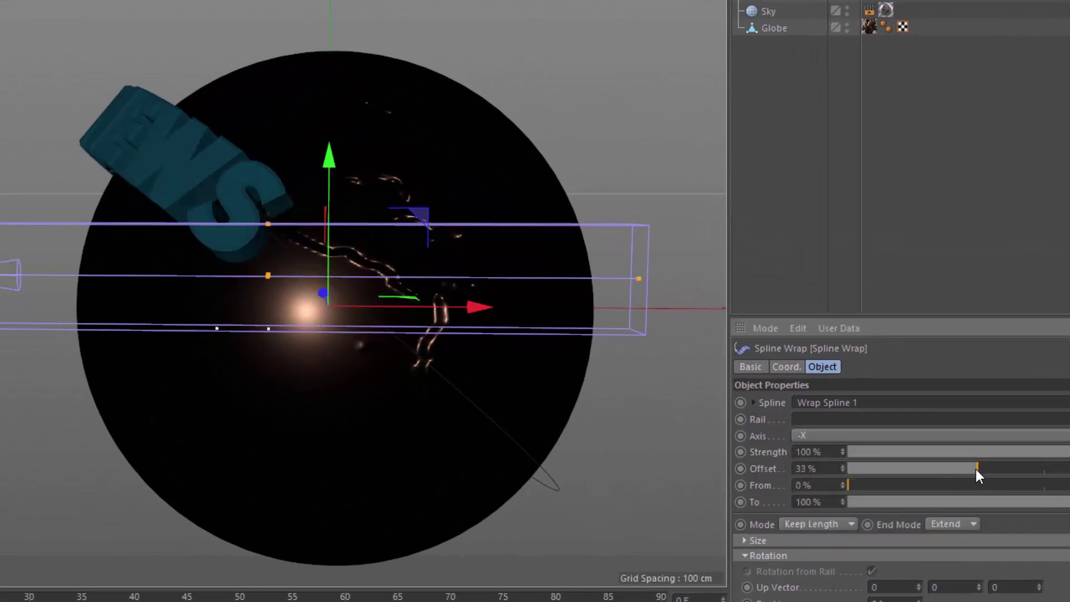
drag(971, 469, 908, 490)
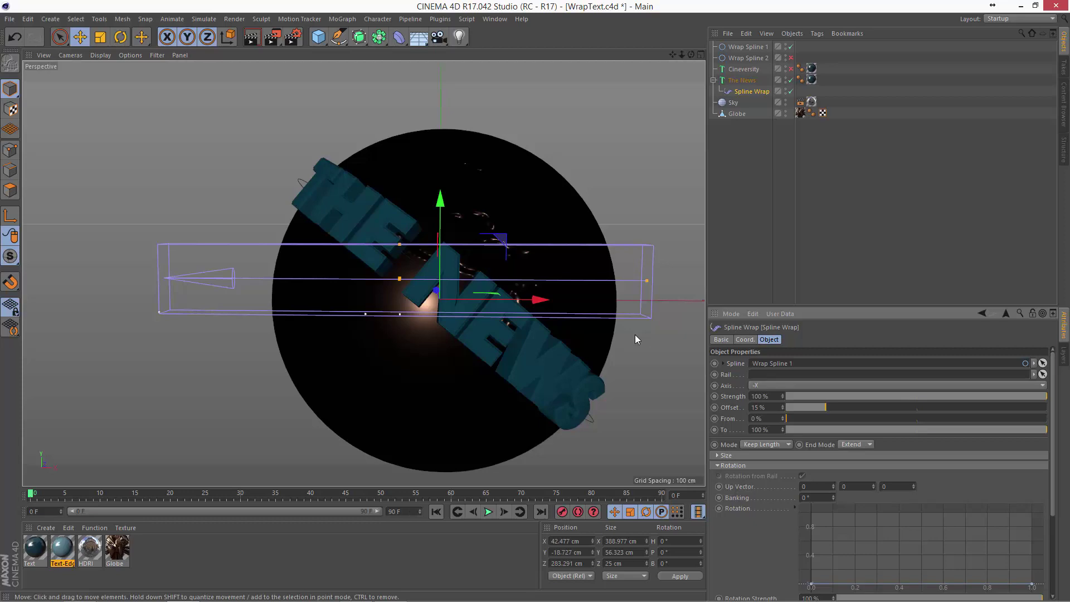
drag(692, 55, 439, 133)
drag(691, 54, 680, 58)
Switch the viewport display to Gouraud Shading (Lines)
click(78, 55)
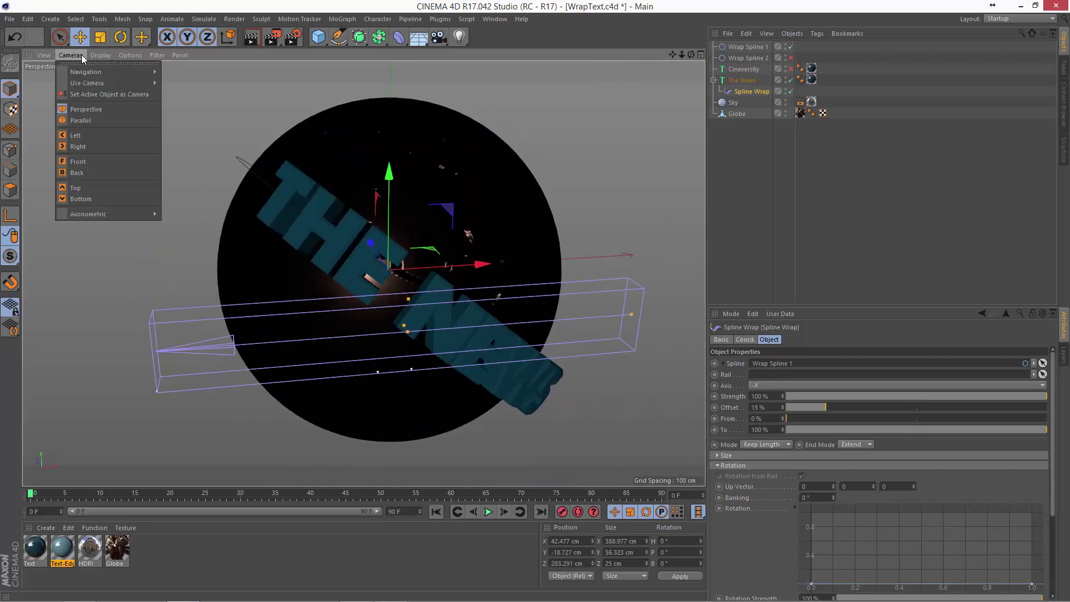
mouse_move(99, 56)
click(120, 82)
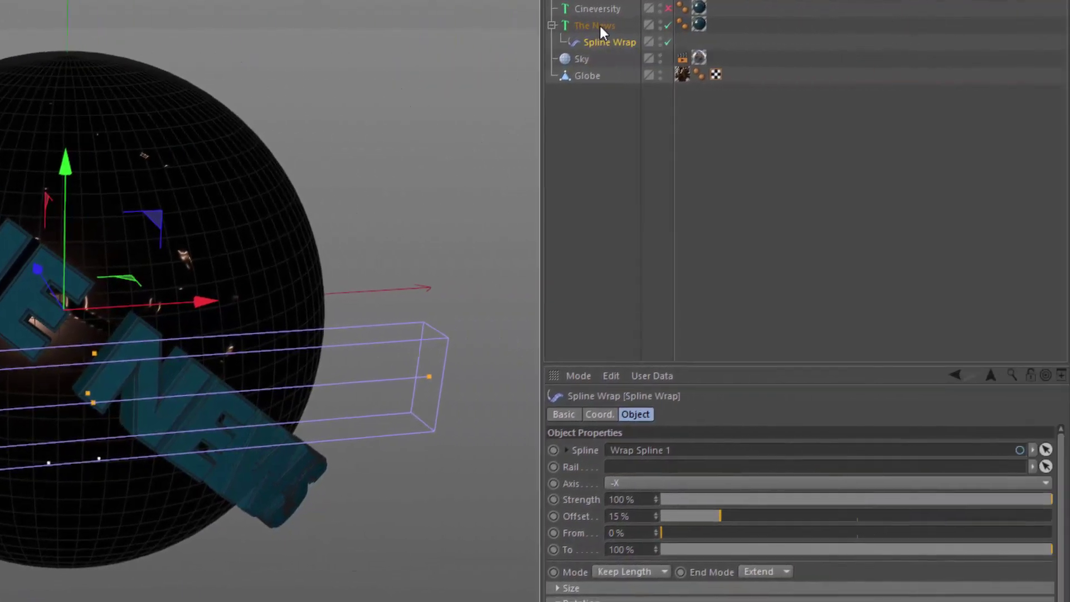
Set The News caps to Quadrangles with a Regular Grid of 3 cm width
click(598, 26)
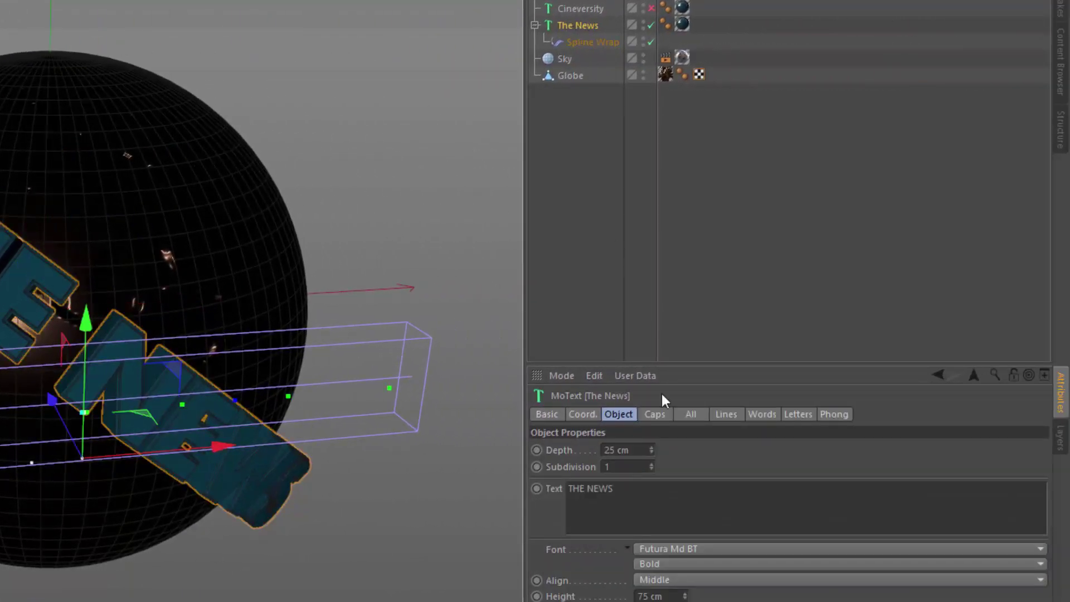
click(652, 415)
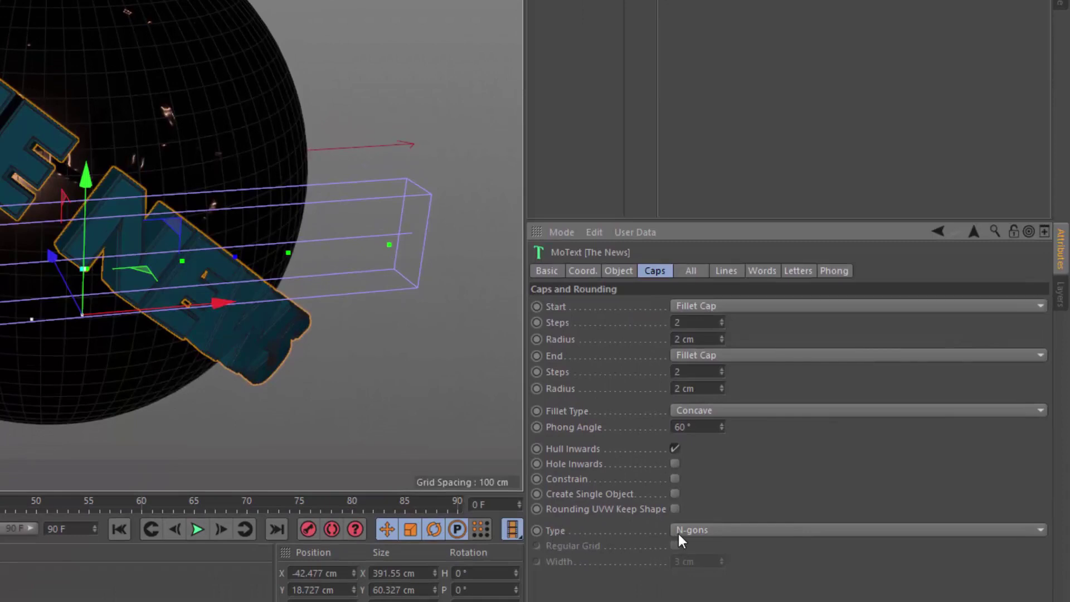
click(698, 528)
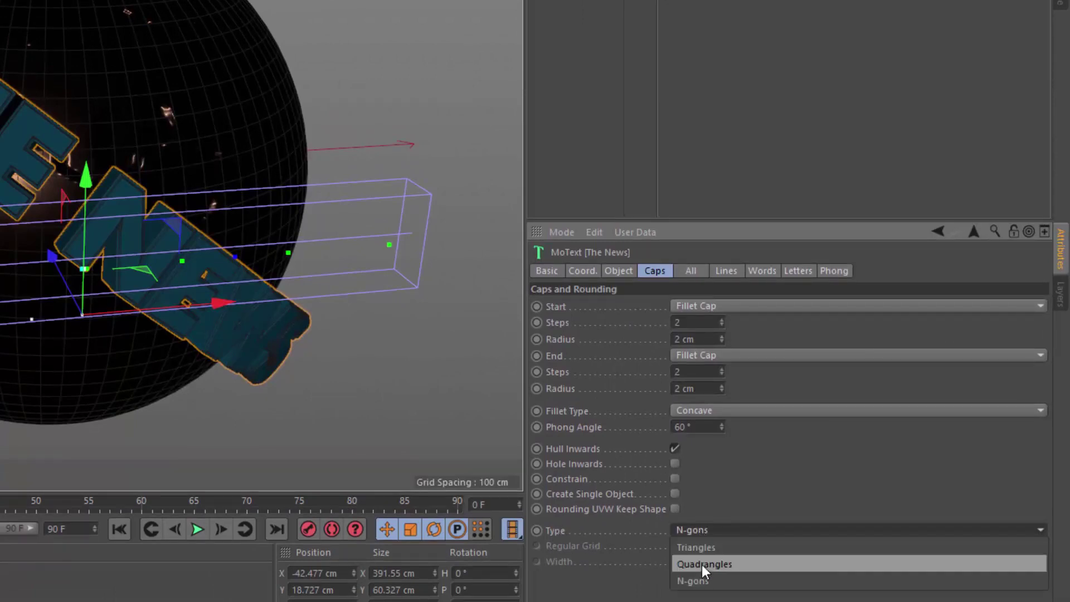
click(701, 564)
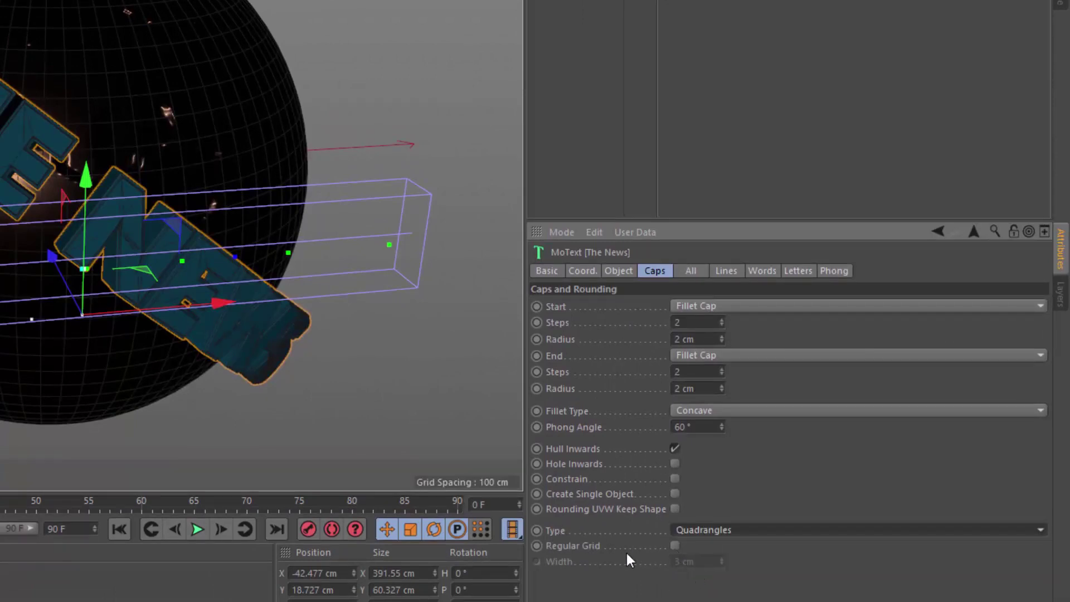
click(674, 545)
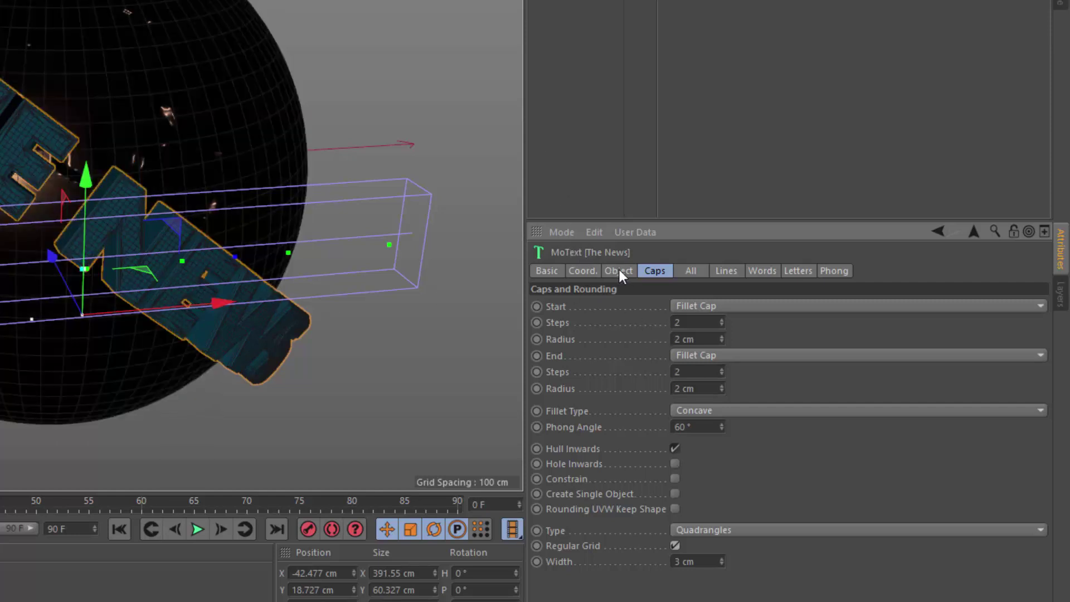
Set The News Intermediate Points to Subdivided with 3 cm maximum length, then orbit to inspect
click(620, 270)
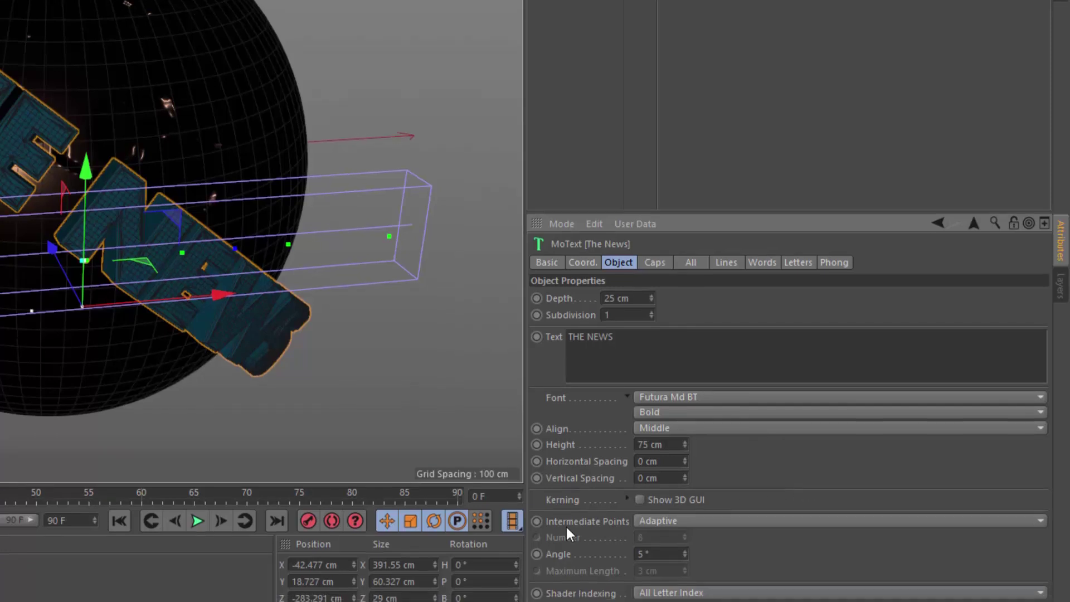
click(664, 467)
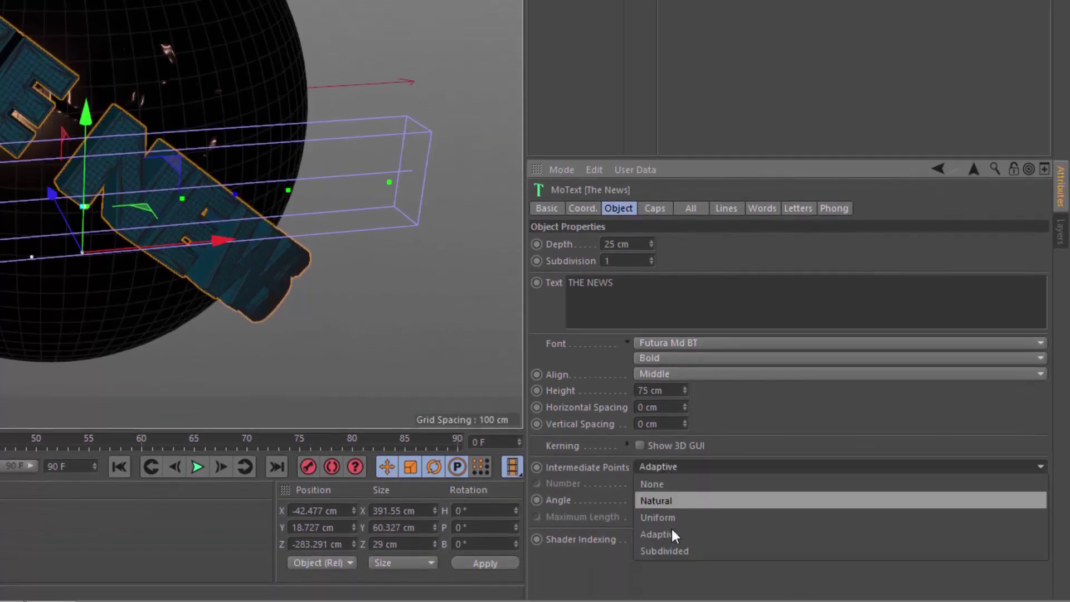
click(677, 552)
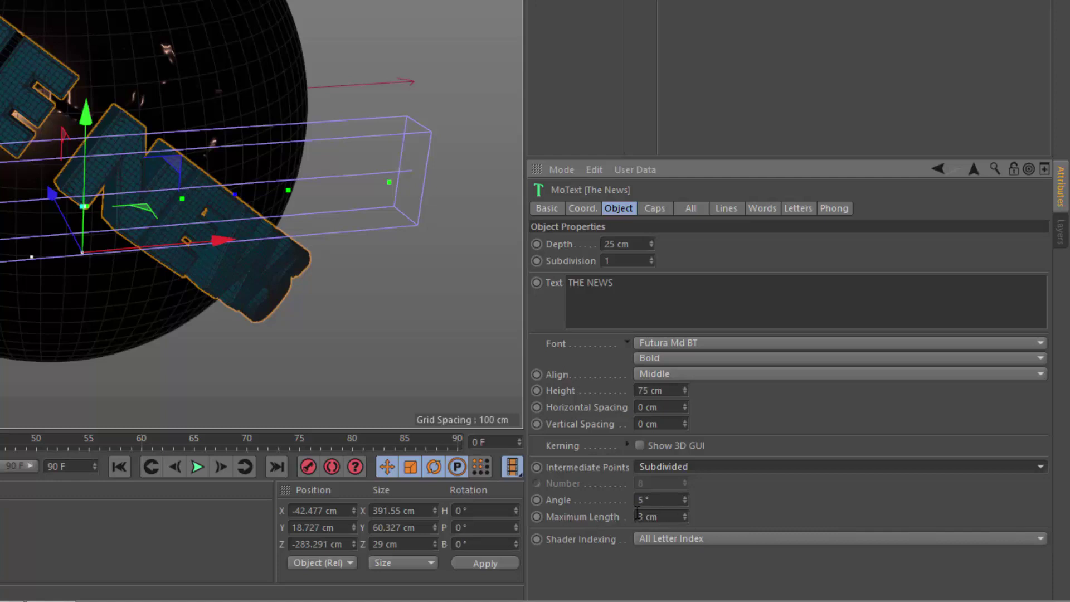
click(654, 208)
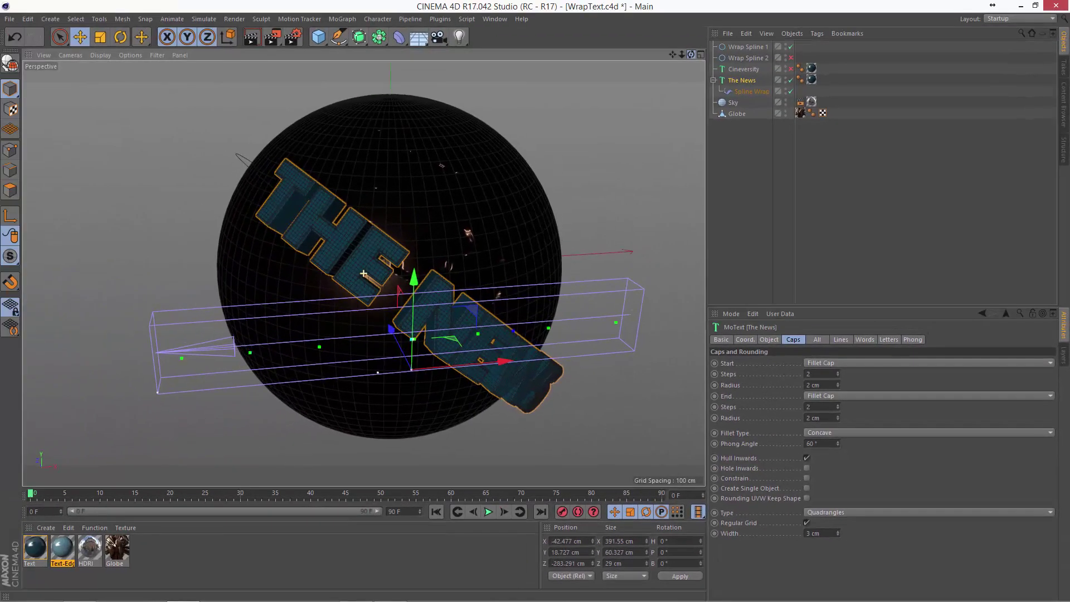
alt+drag(167, 201, 215, 202)
mouse_move(364, 273)
alt+mouse_down()
mouse_move(340, 278)
mouse_move(377, 273)
alt+mouse_up()
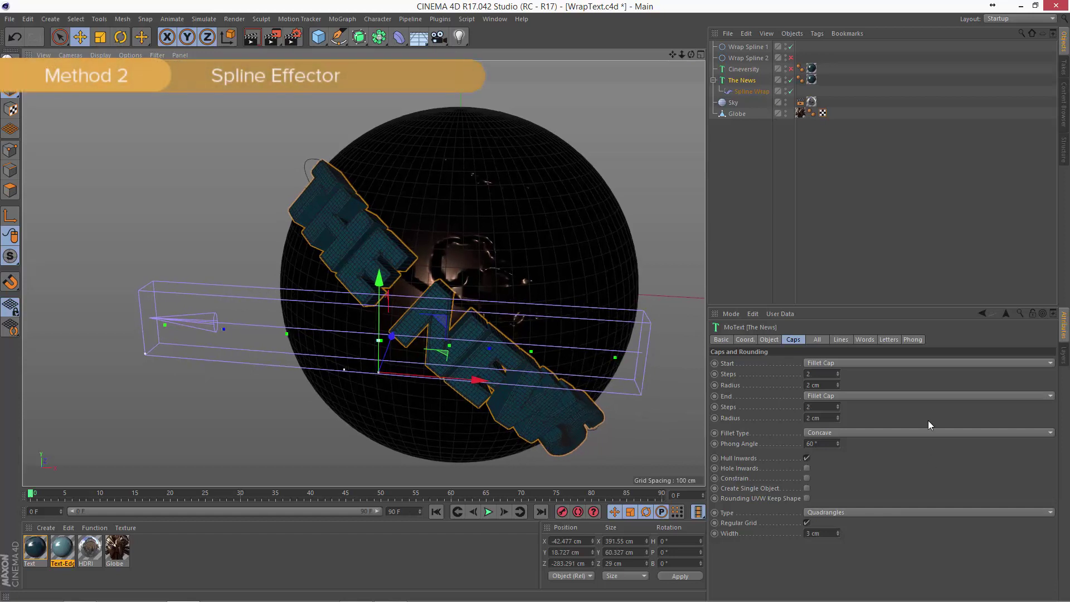
Turn off Spline Wrap, The News and Wrap Spline 1, enable Wrap Spline 2, and select Cineversity
click(791, 91)
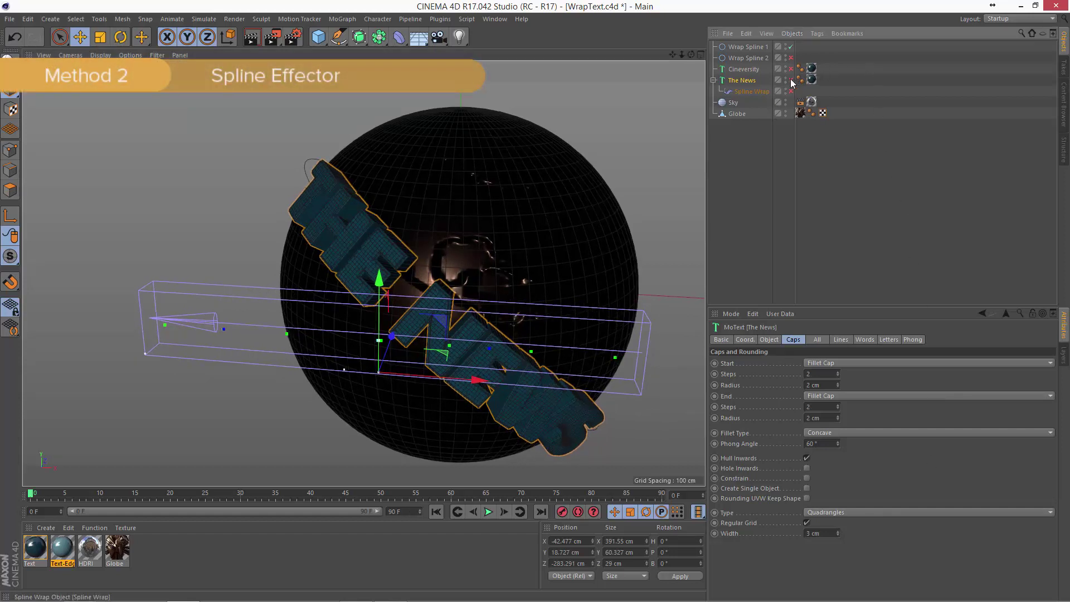
click(791, 80)
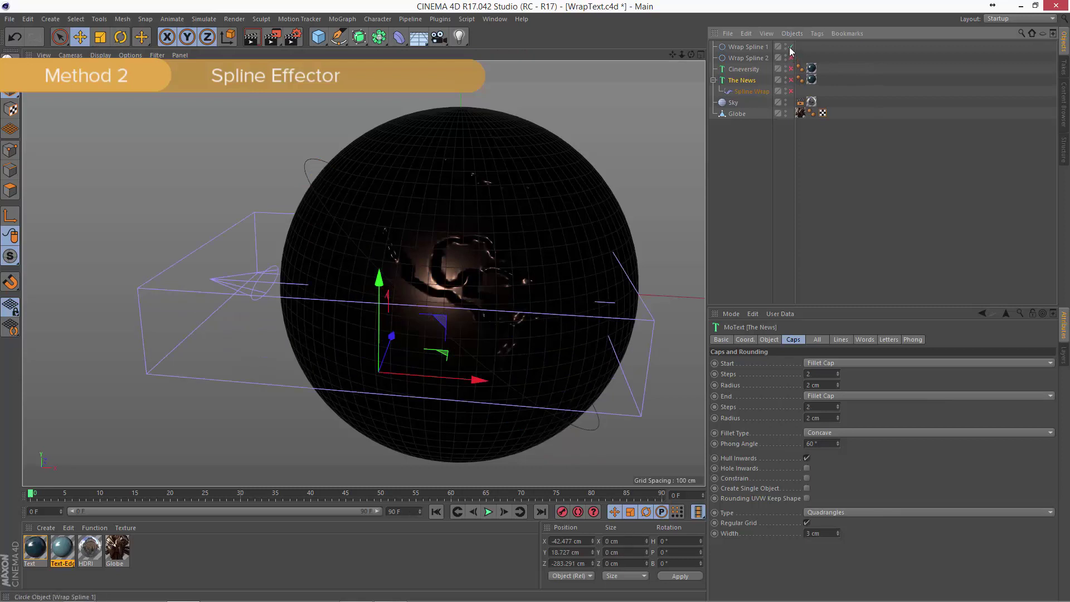
click(791, 57)
click(792, 46)
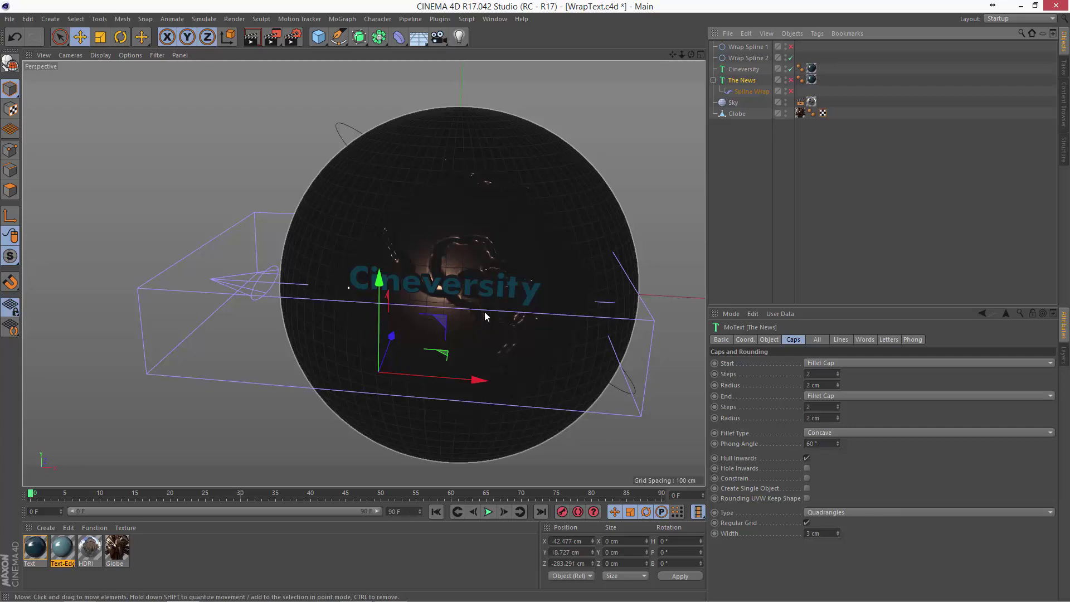
click(743, 69)
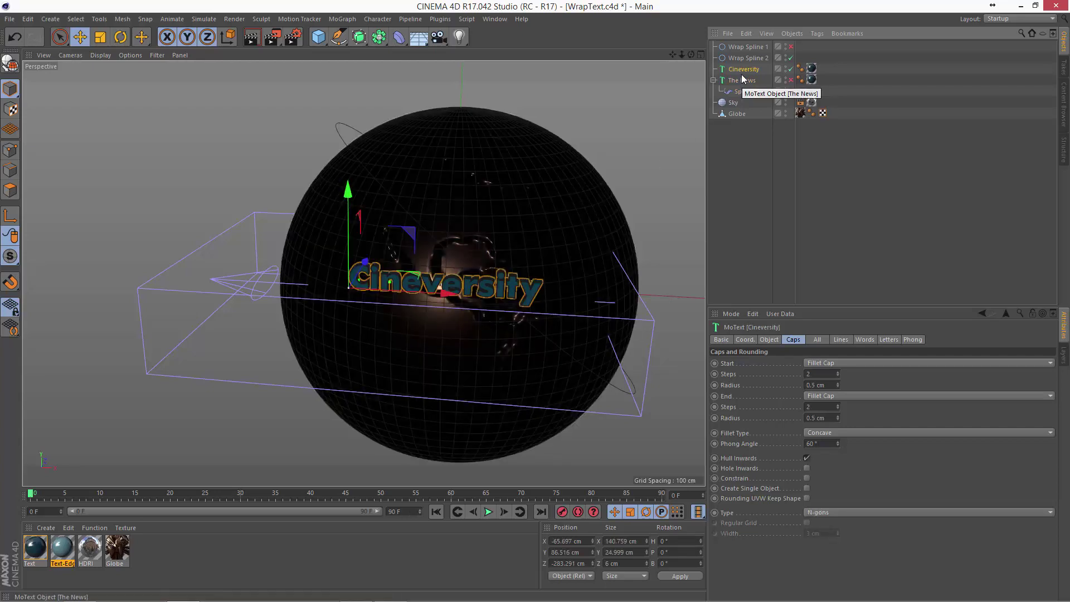
Add a Spline effector to the Cineversity text from MoGraph > Effector
click(343, 19)
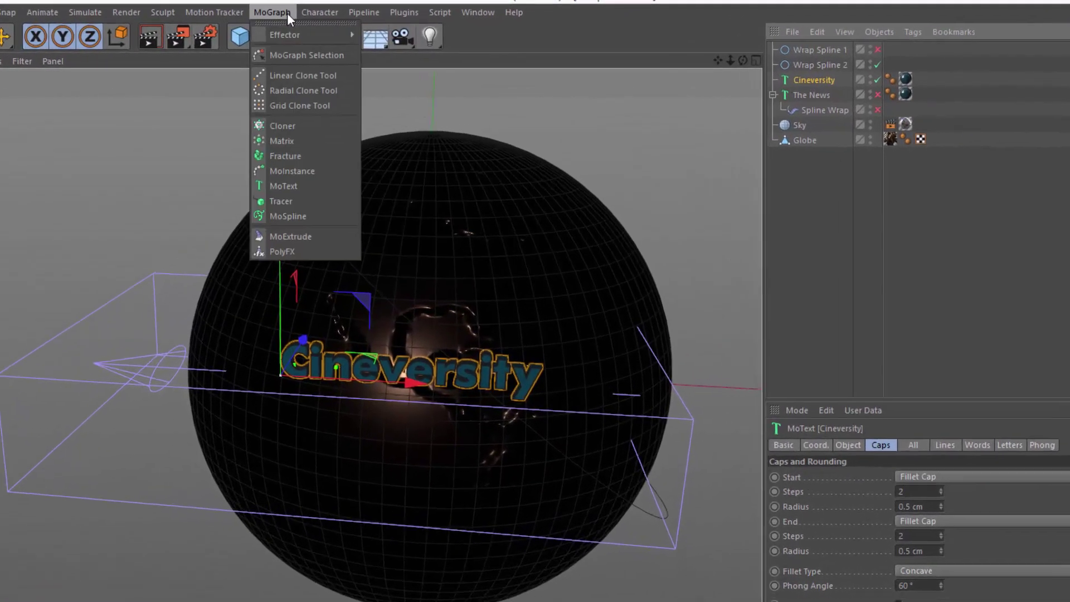
mouse_move(282, 34)
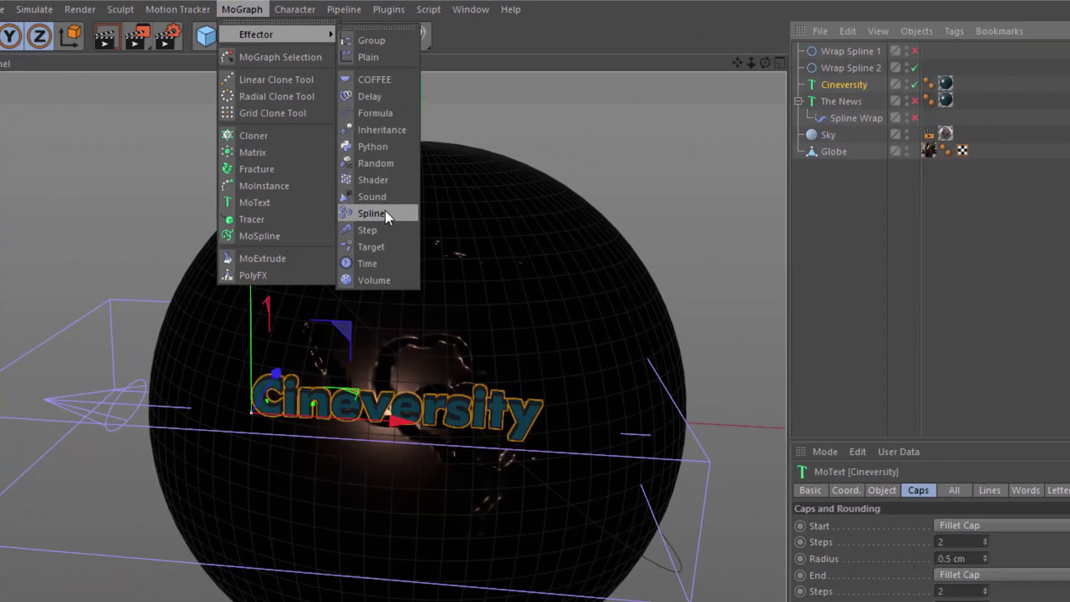
click(385, 212)
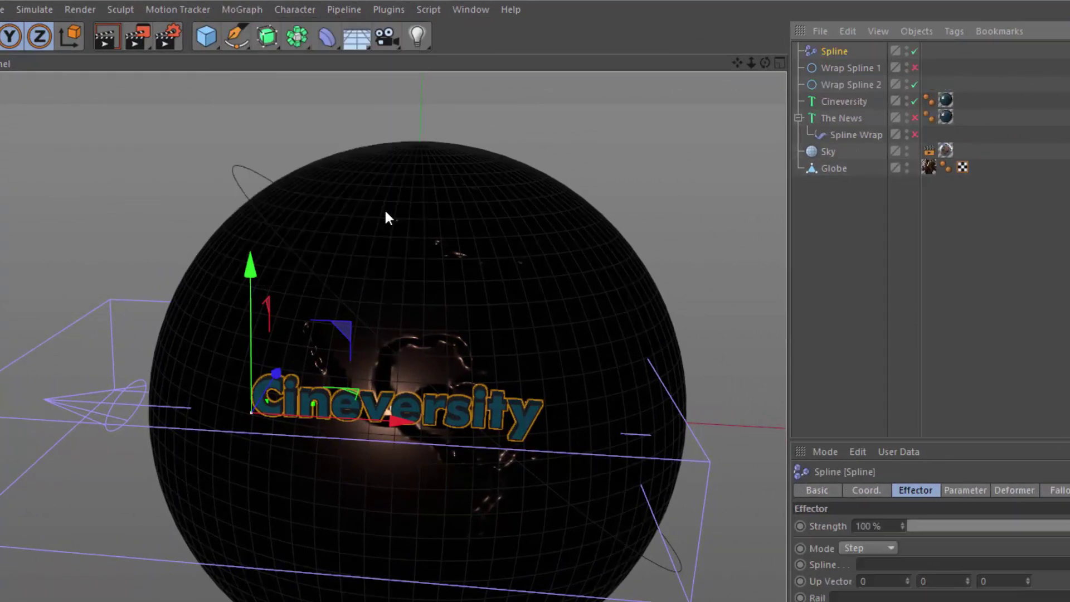
click(848, 100)
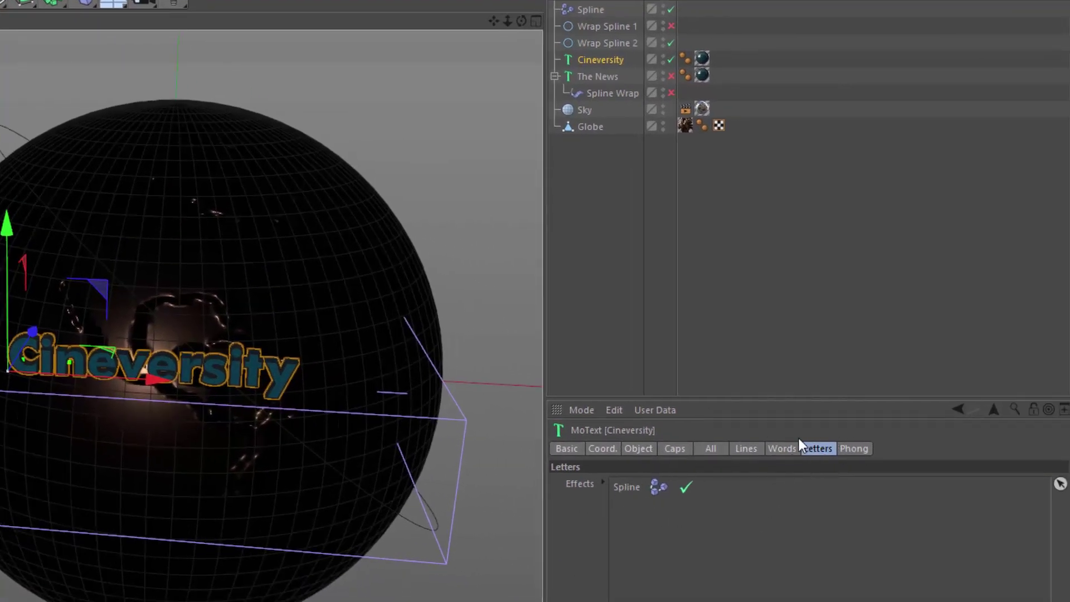
click(592, 10)
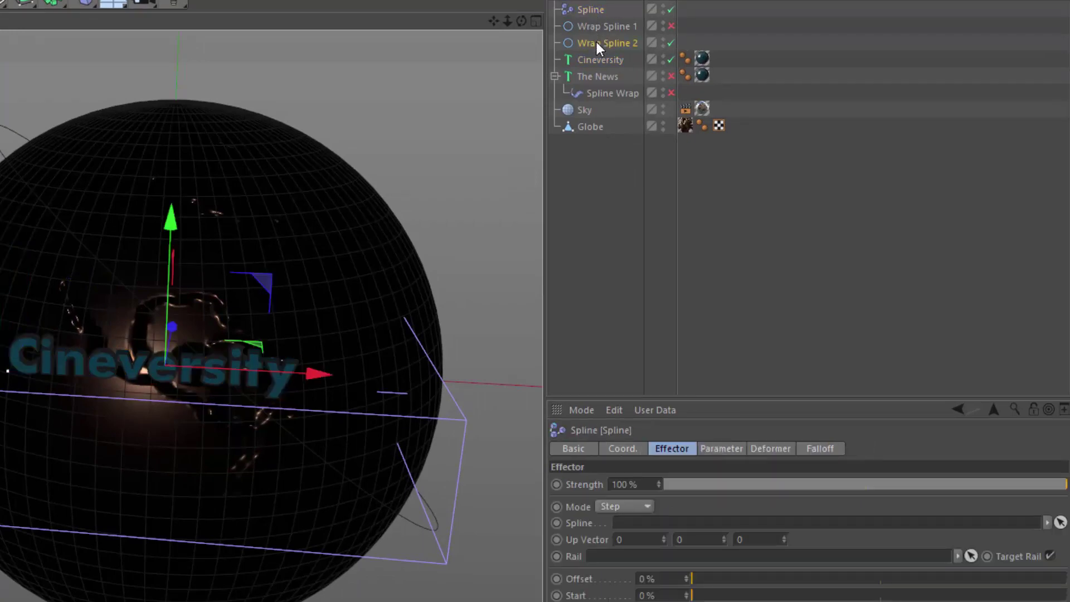
Link Wrap Spline 2 as the effector's spline, with End 20% and Offset 35%
drag(597, 43, 682, 527)
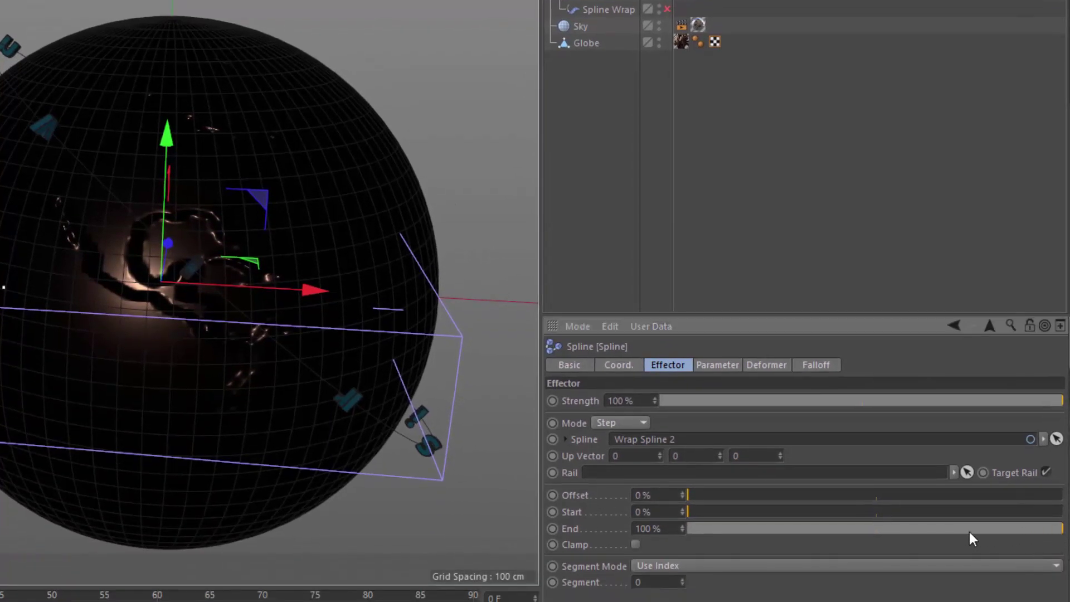
drag(1063, 528, 764, 542)
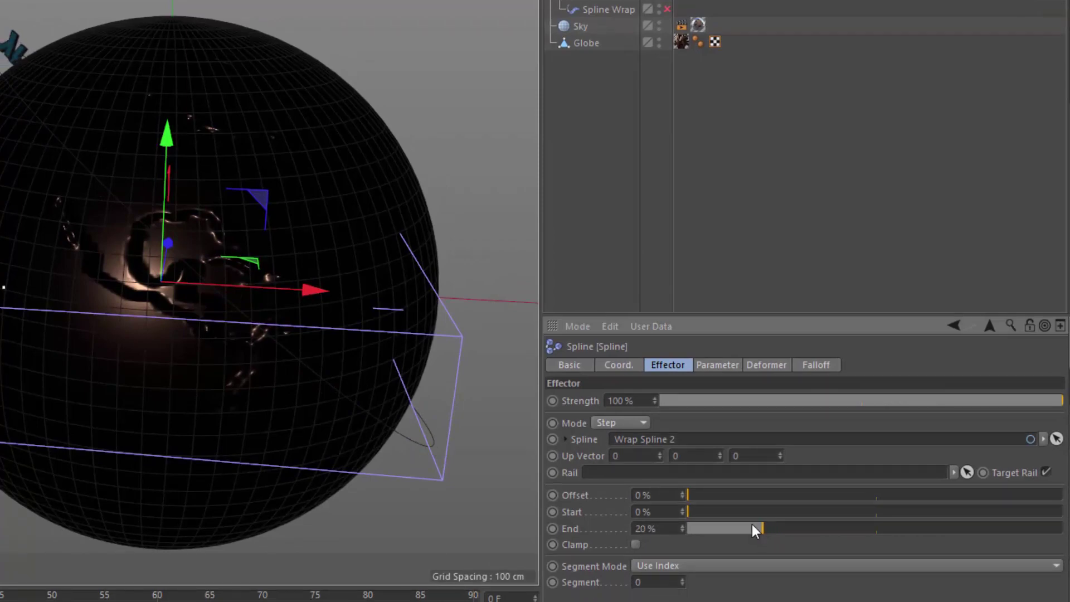
drag(704, 491, 820, 515)
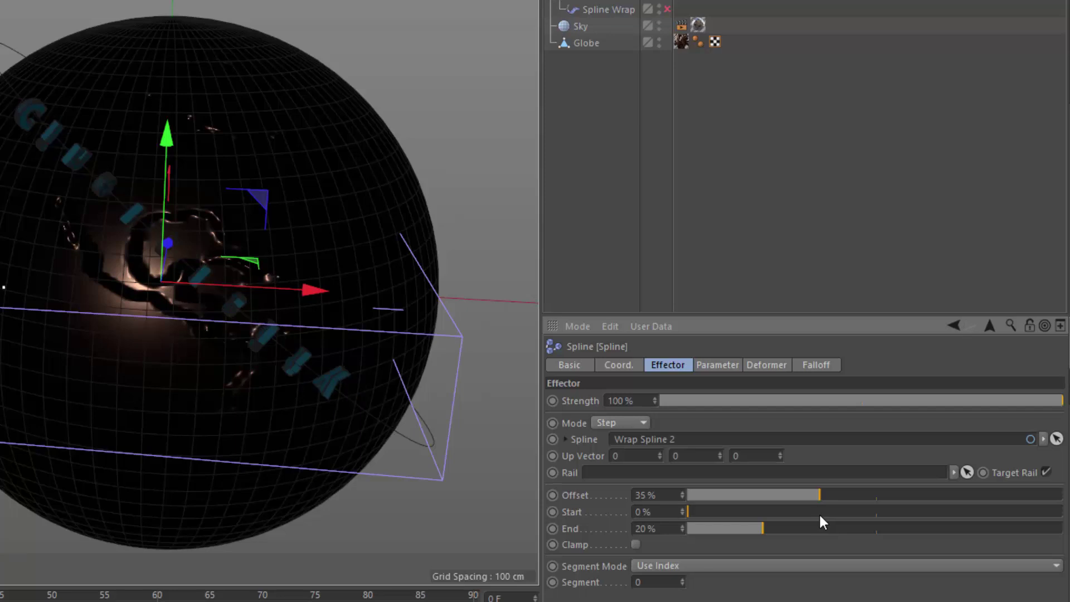
Switch the Spline effector to Relative mode and pitch the Cineversity letters 90° along the circle
click(614, 423)
click(611, 472)
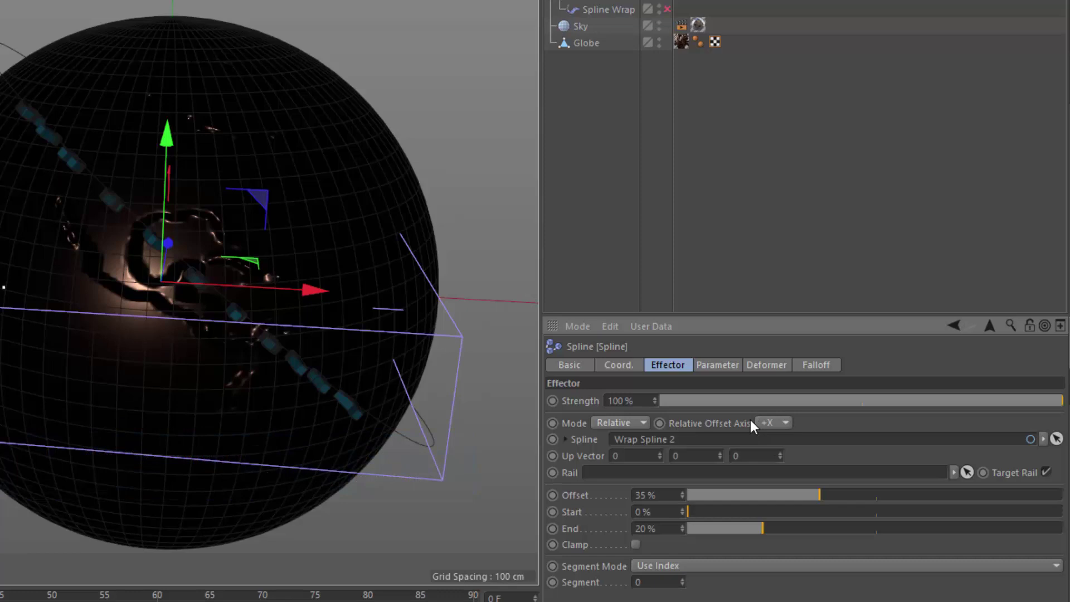
click(720, 367)
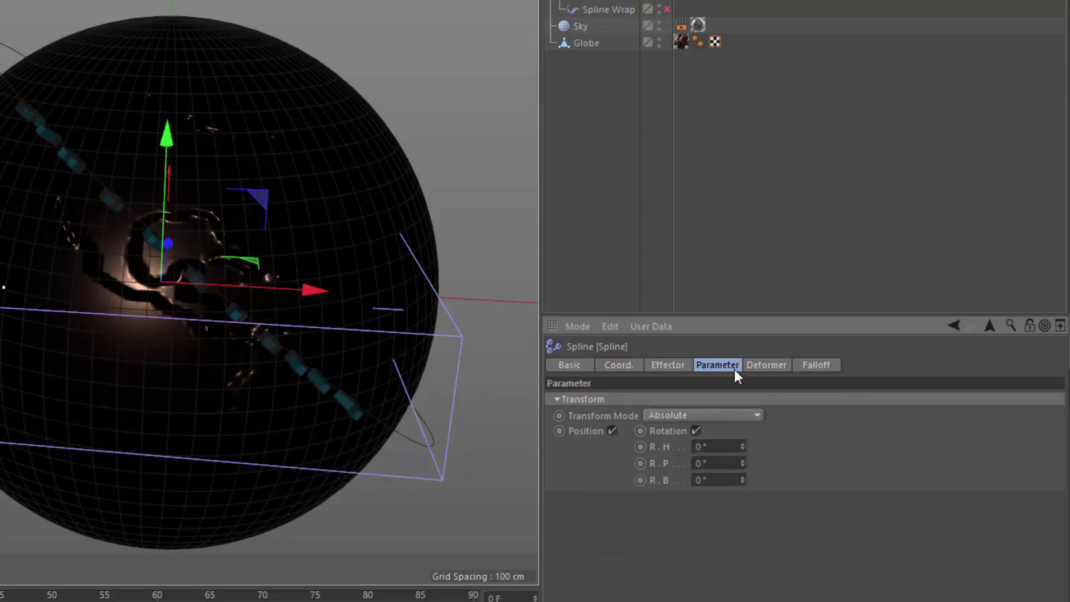
drag(742, 465, 743, 463)
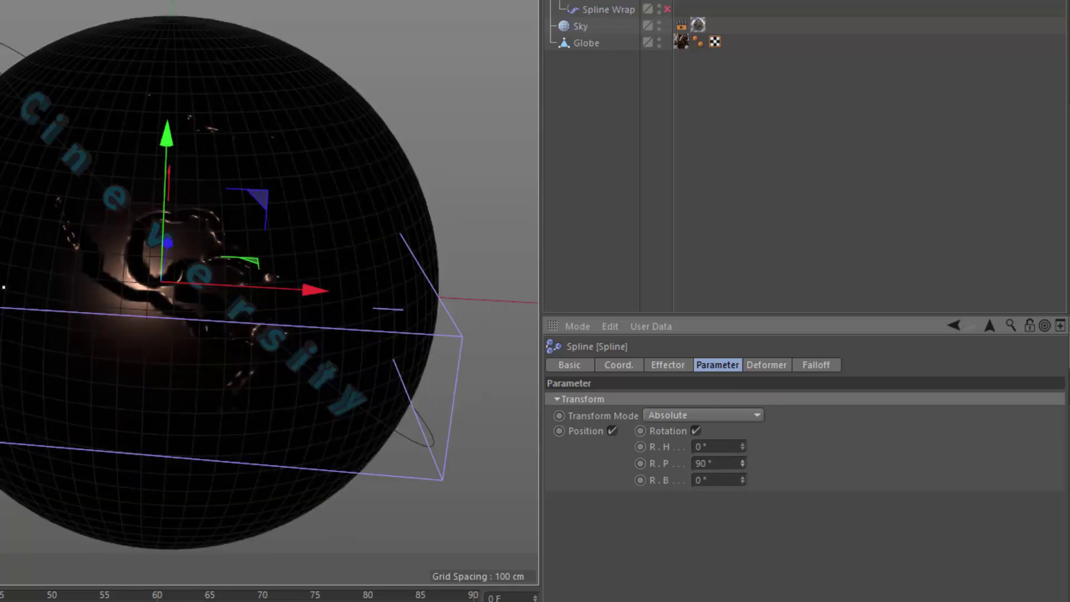
Set the Spline effector End to 16% and enable Show 3D GUI on the Cineversity text
click(678, 366)
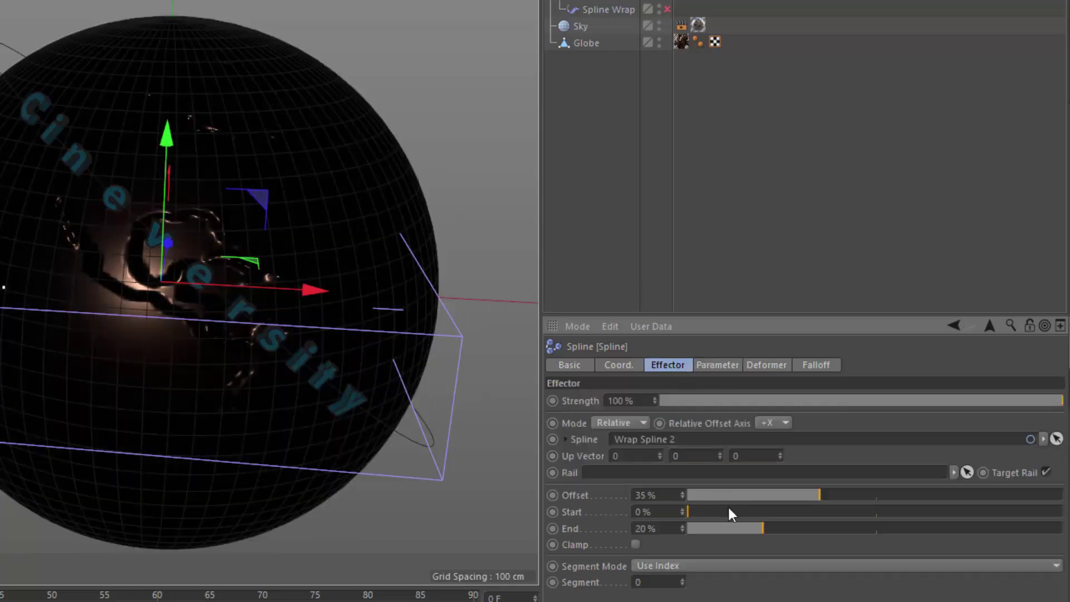
drag(764, 528, 751, 538)
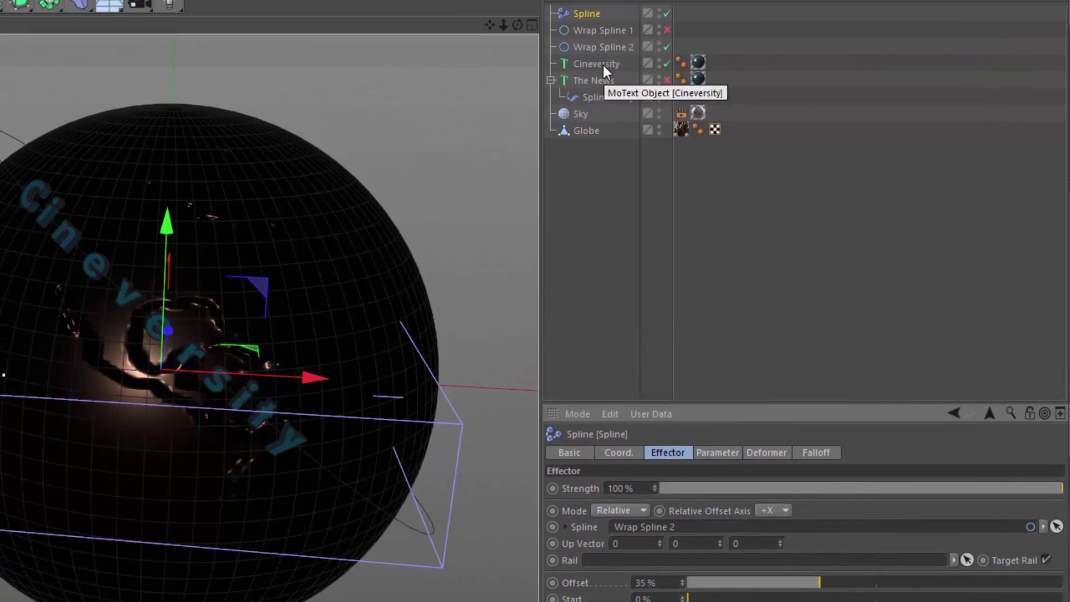
click(603, 65)
click(636, 453)
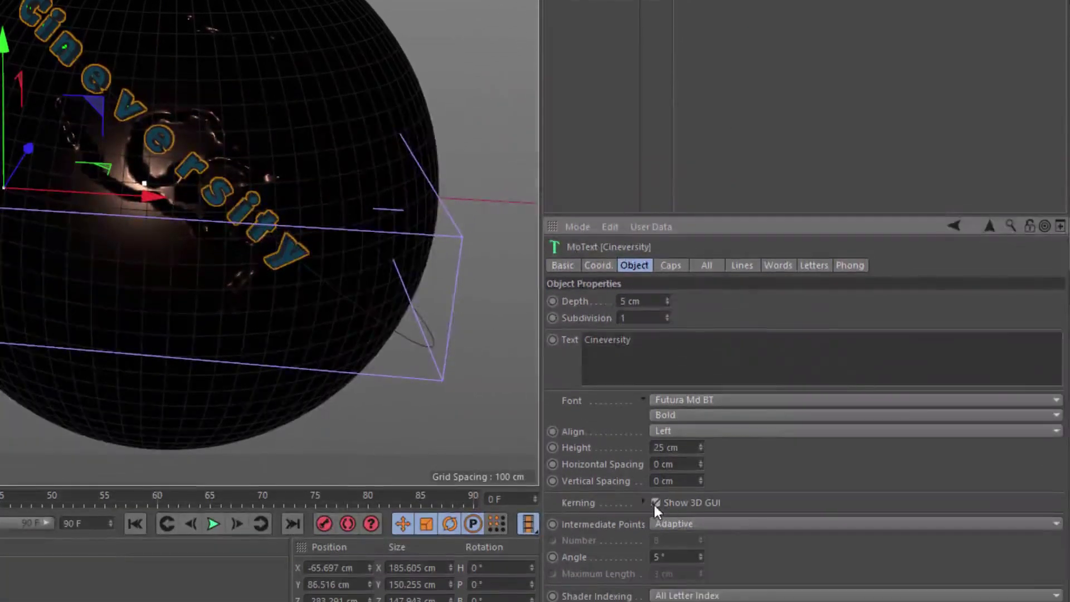
click(655, 502)
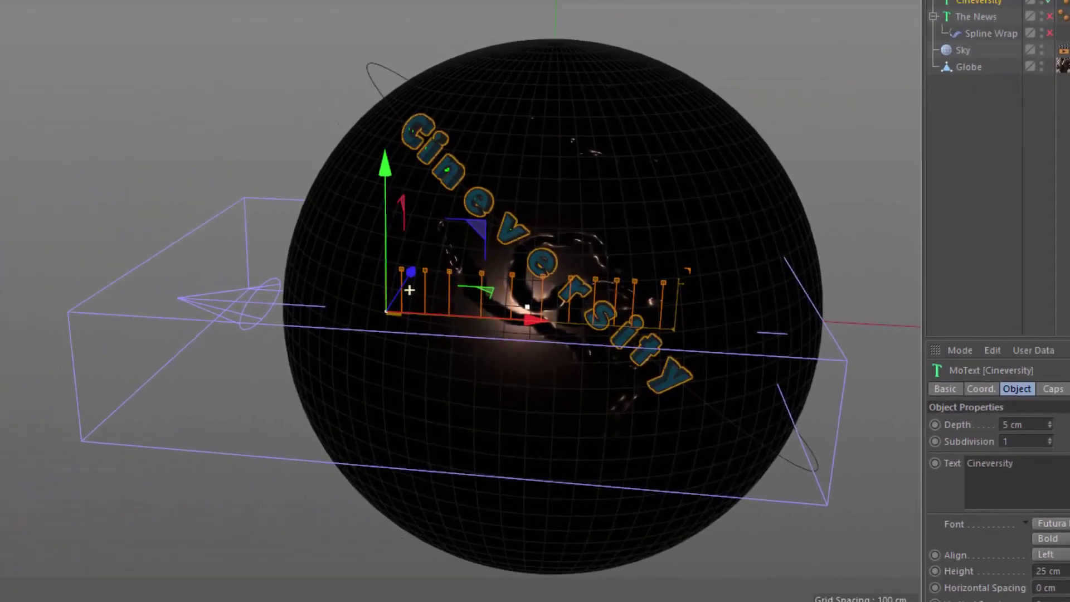
Frame the Cineversity text and adjust kerning handles before the e, v, e, r and s
scroll(66, 179, up, 3)
key(o)
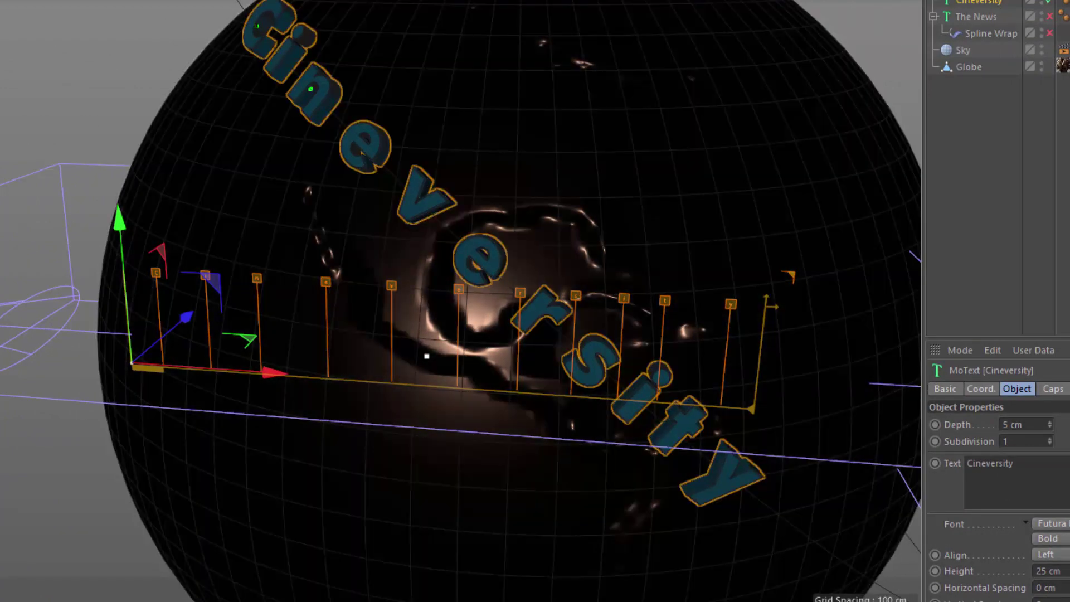
scroll(409, 290, up, 10)
scroll(409, 290, down, 10)
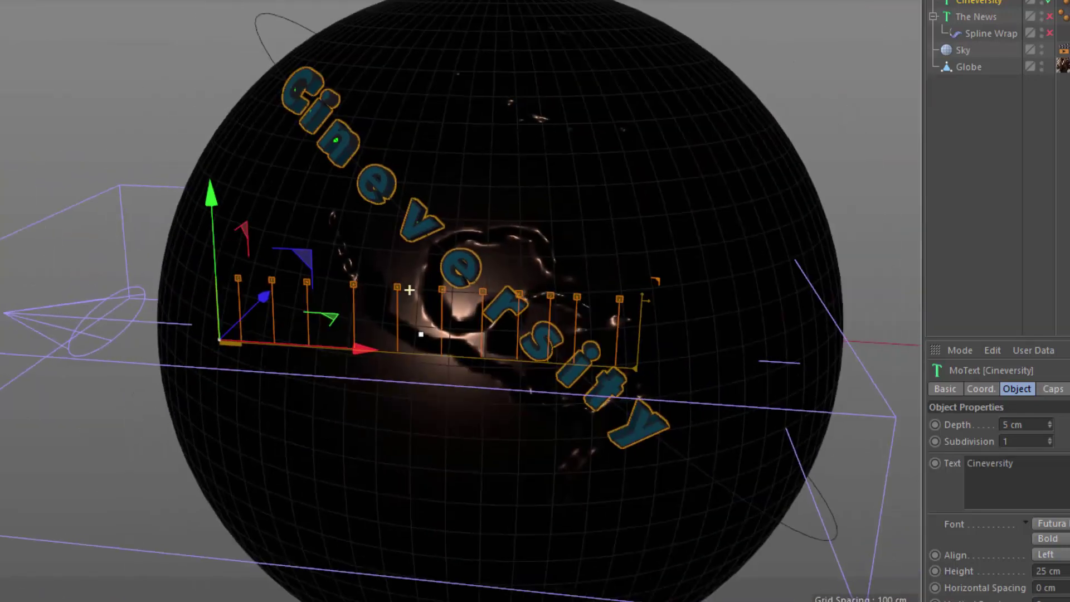
scroll(409, 290, up, 6)
scroll(409, 290, down, 6)
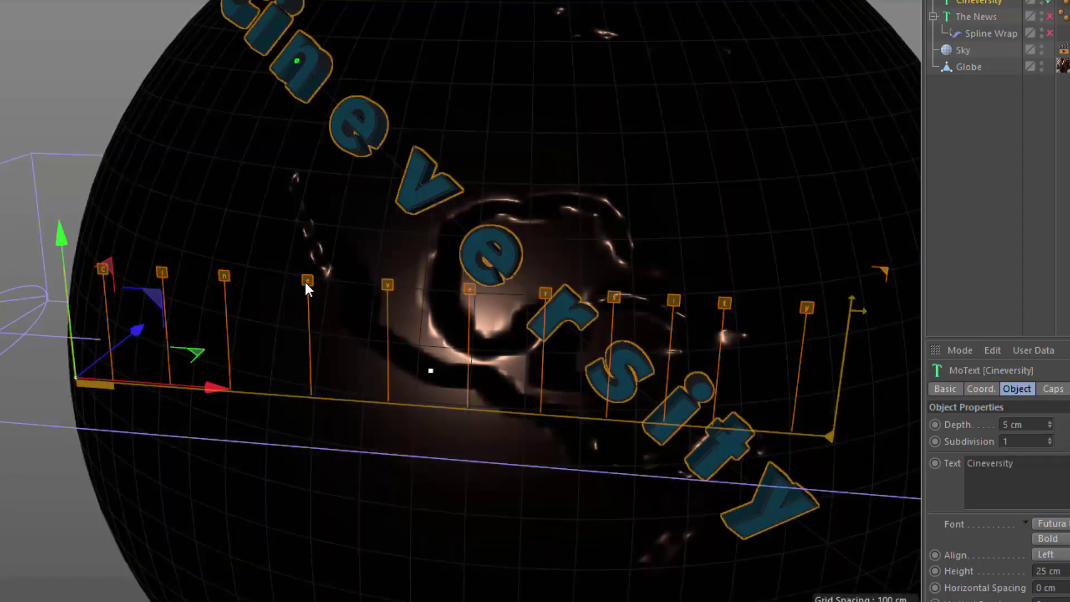
drag(306, 280, 286, 280)
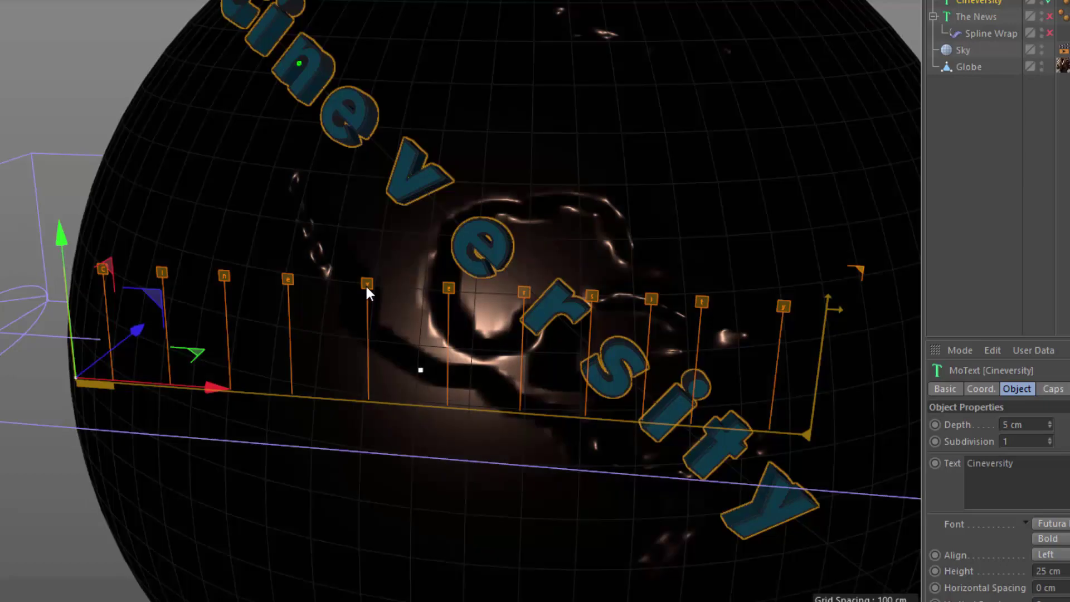
drag(366, 284, 357, 285)
drag(434, 288, 415, 288)
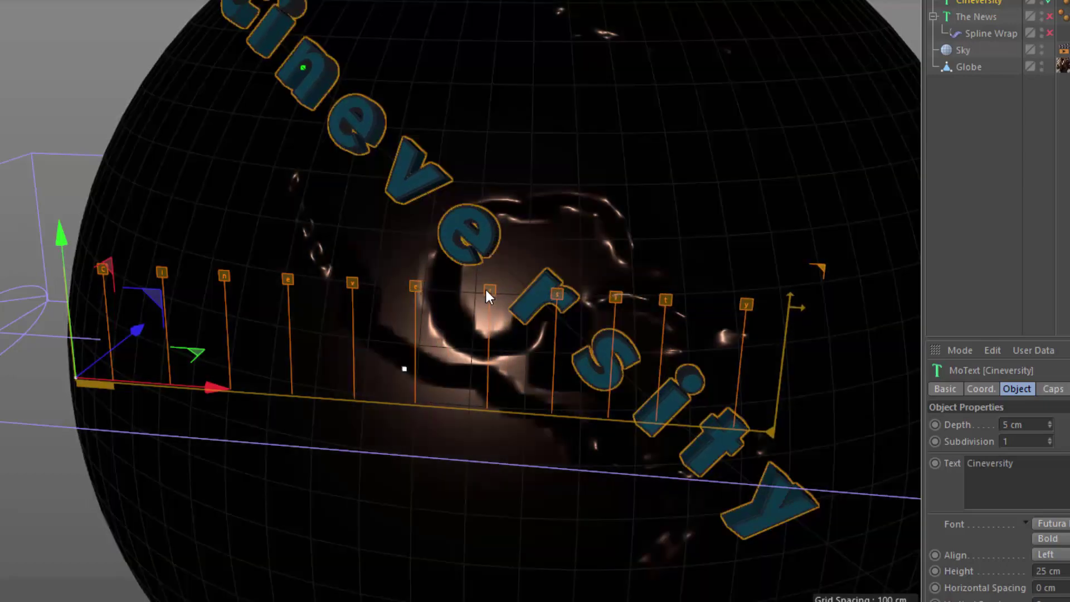
drag(486, 291, 469, 294)
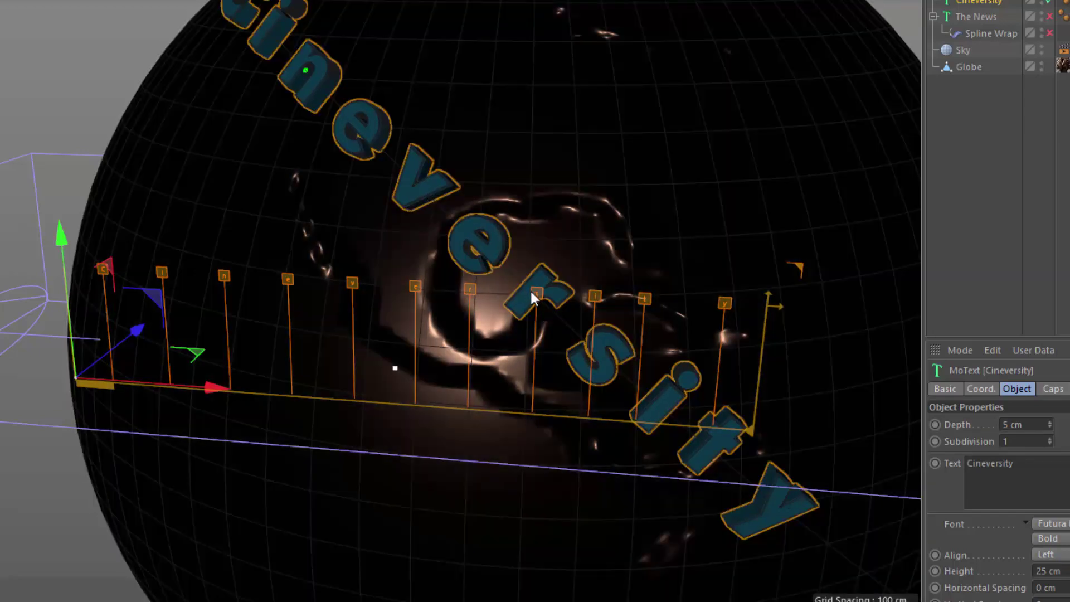
drag(529, 290, 533, 296)
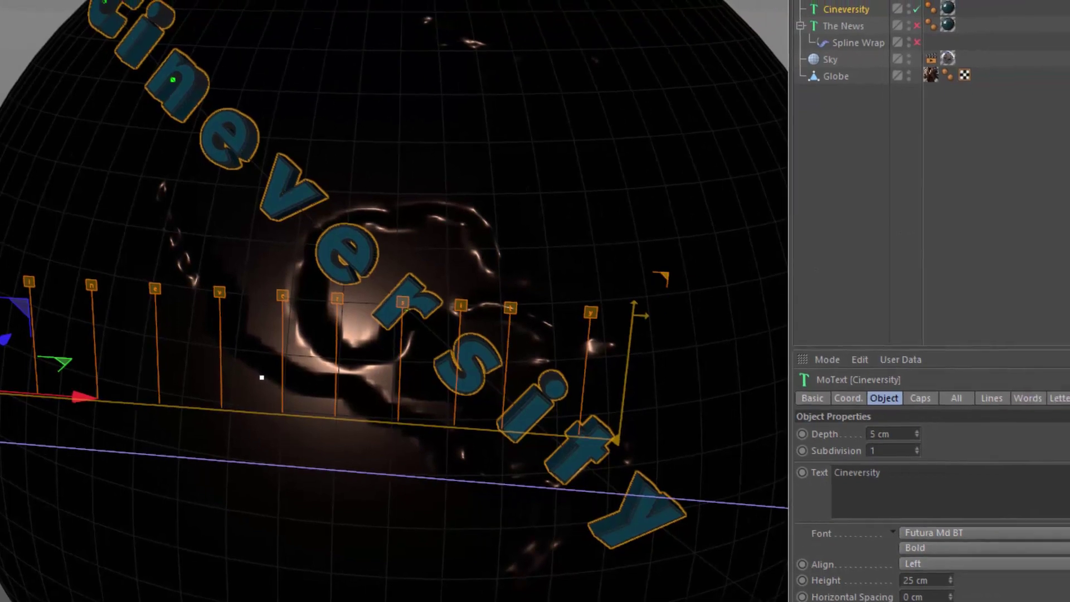
Shorten the Spline effector's End to 12% and reselect the Cineversity text
click(979, 0)
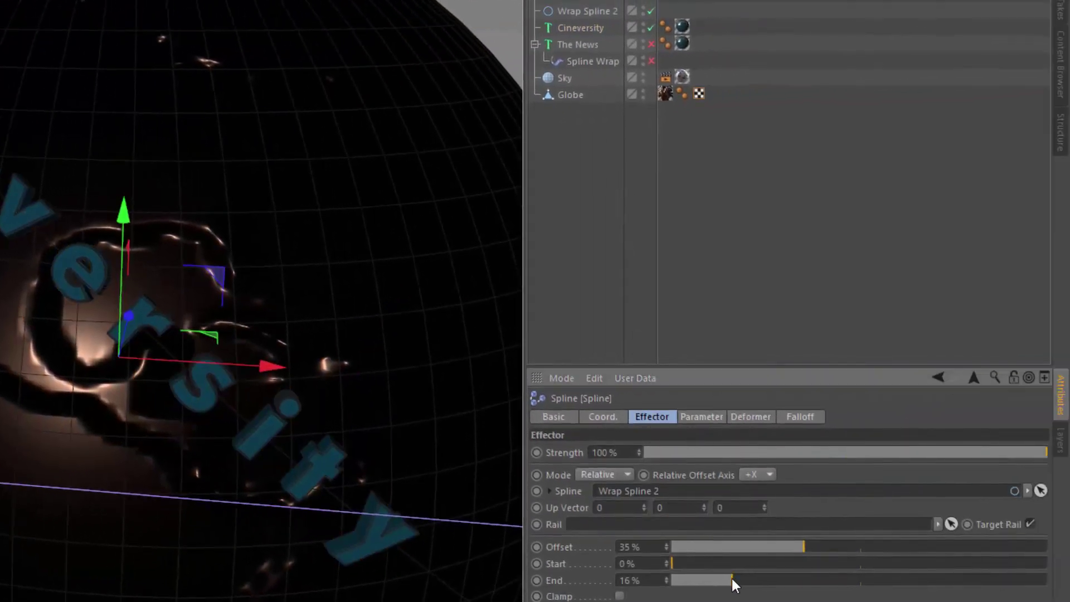
drag(731, 578, 718, 584)
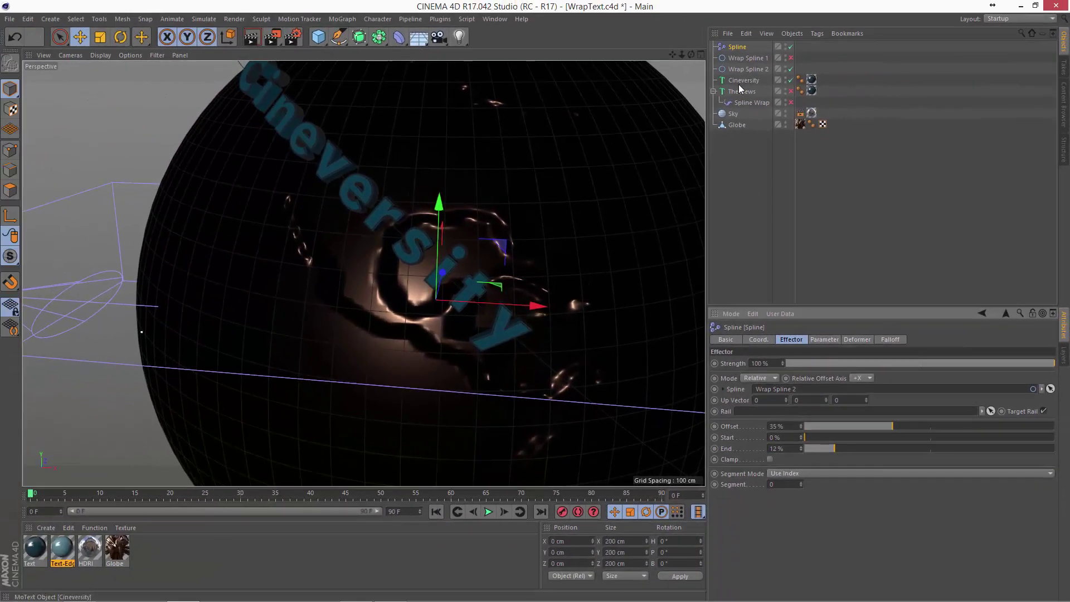
click(743, 80)
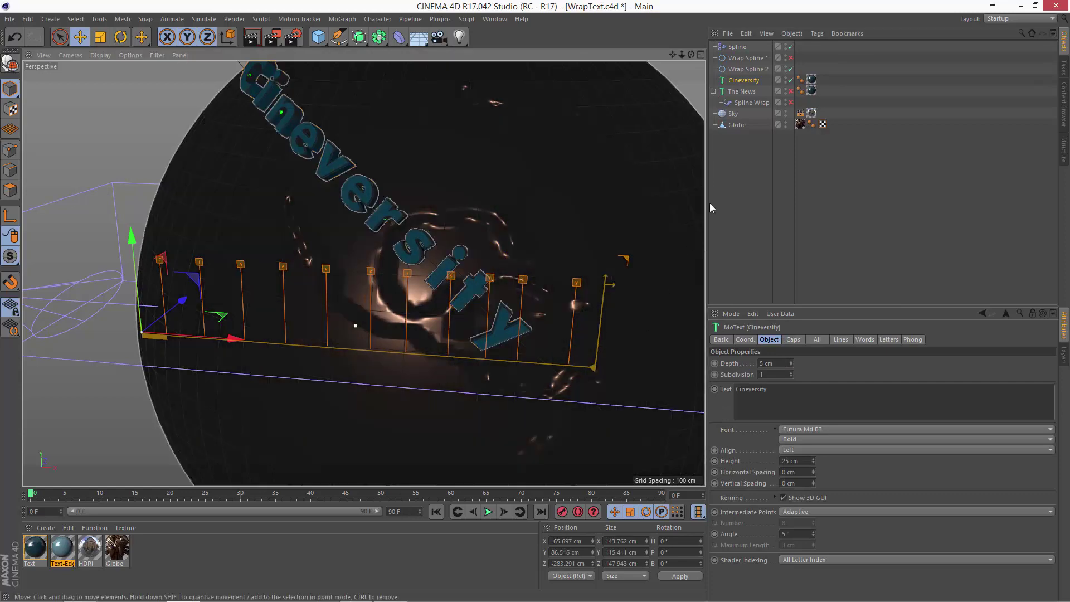
Re-enable Wrap Spline 1 and the Spline Wrap so THE NEWS bends around the globe
scroll(364, 273, down, 5)
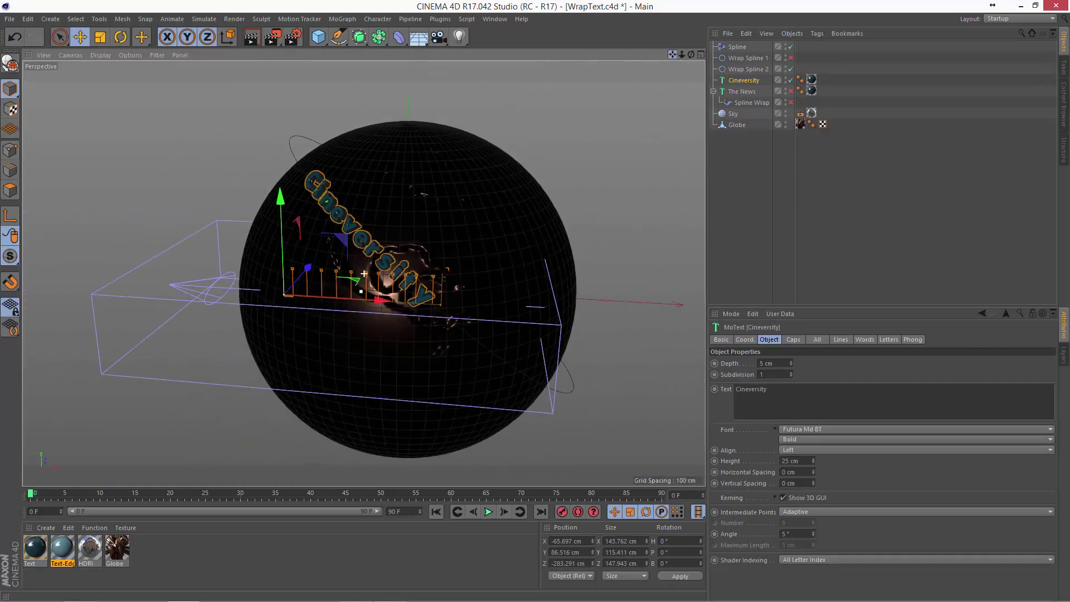
alt+drag(364, 273, 595, 89)
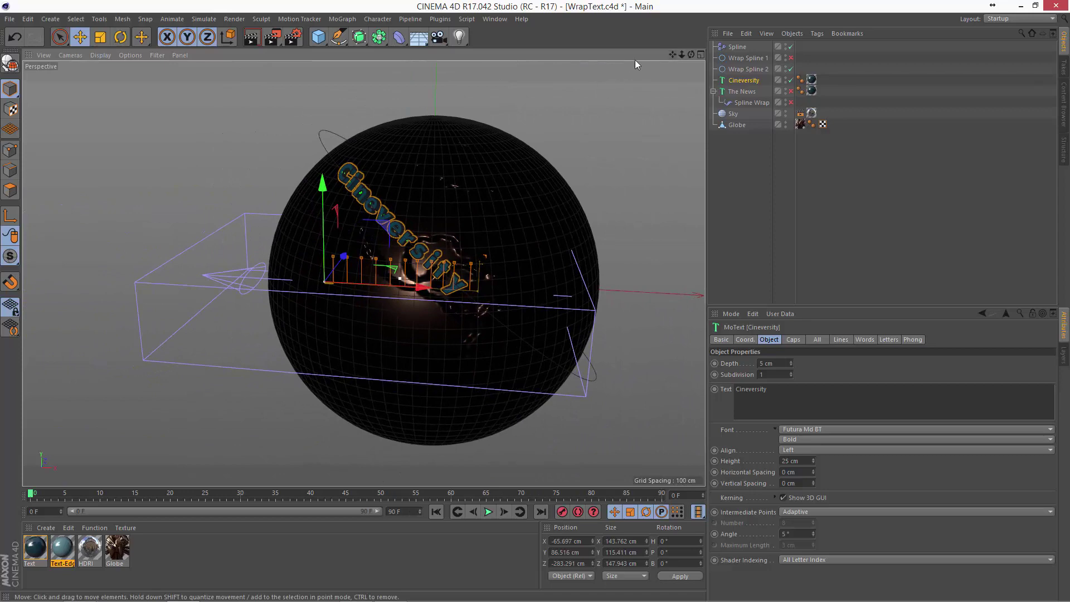
drag(691, 55, 630, 59)
alt+drag(364, 273, 426, 263)
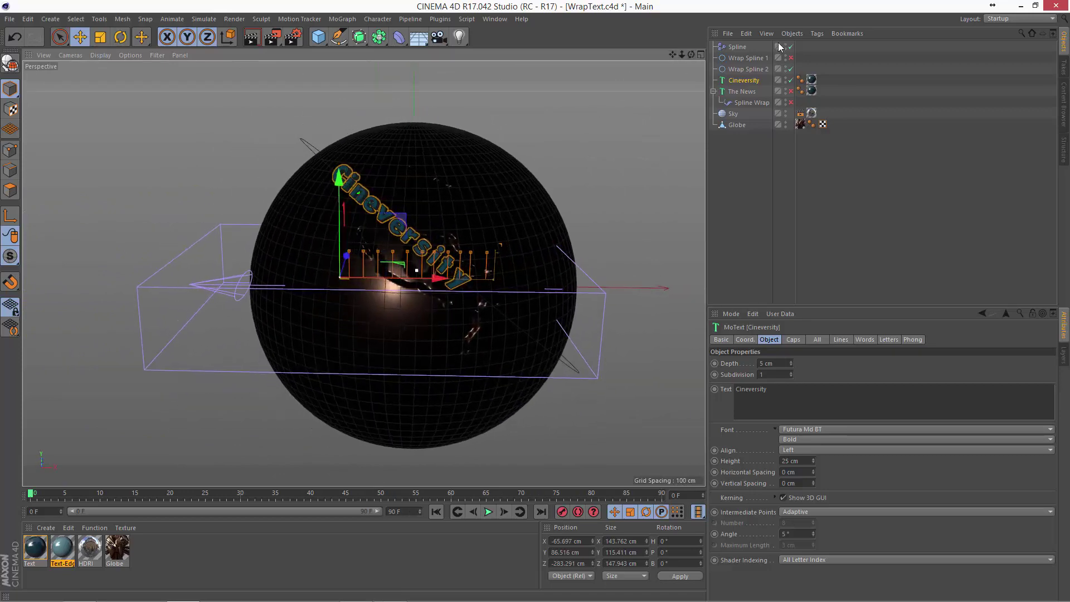
click(791, 58)
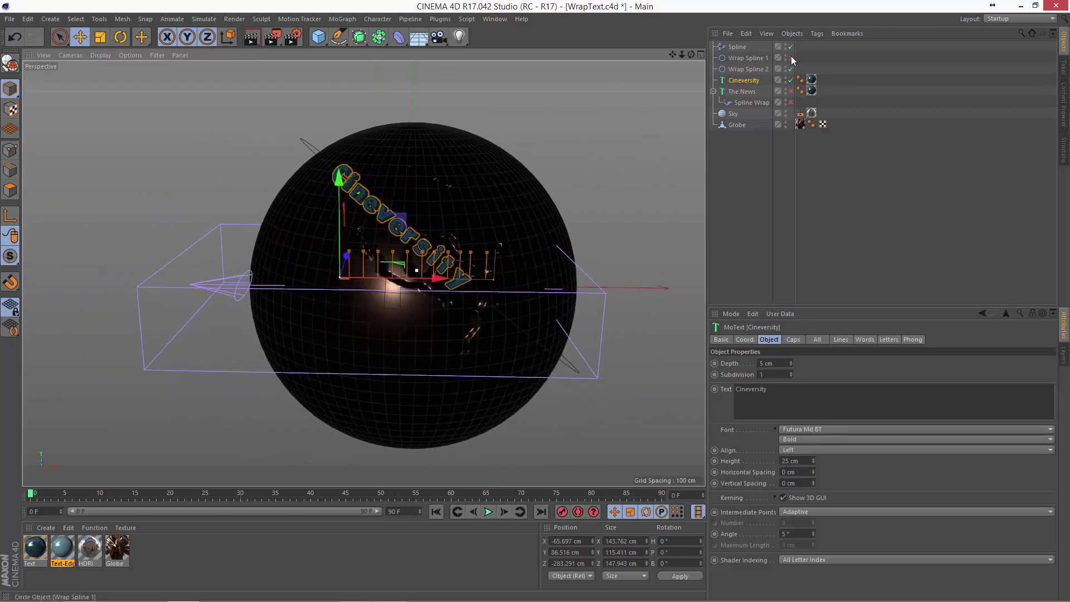
click(791, 102)
click(795, 167)
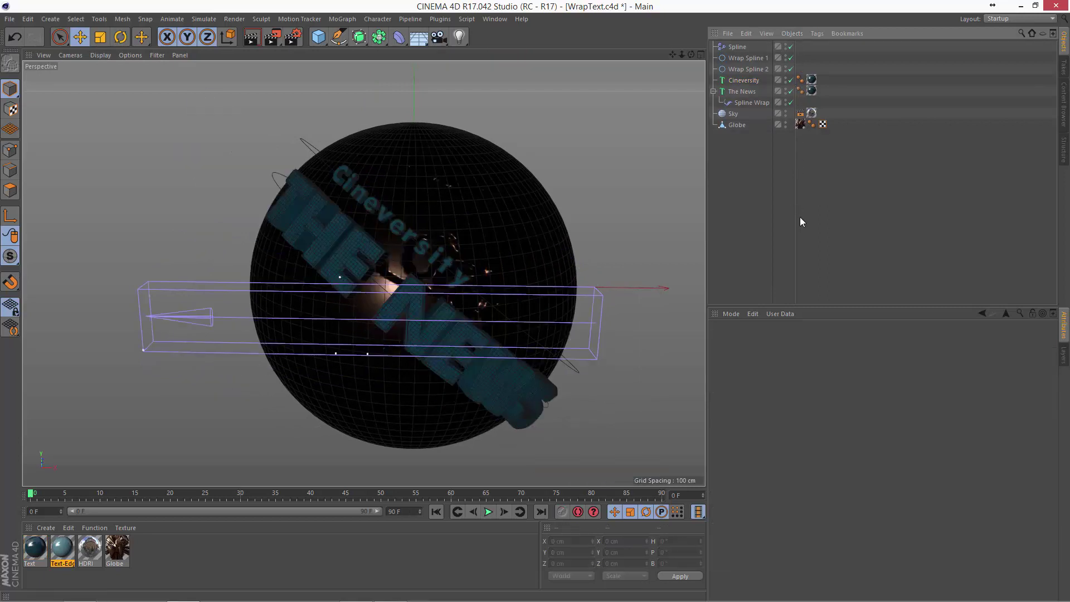